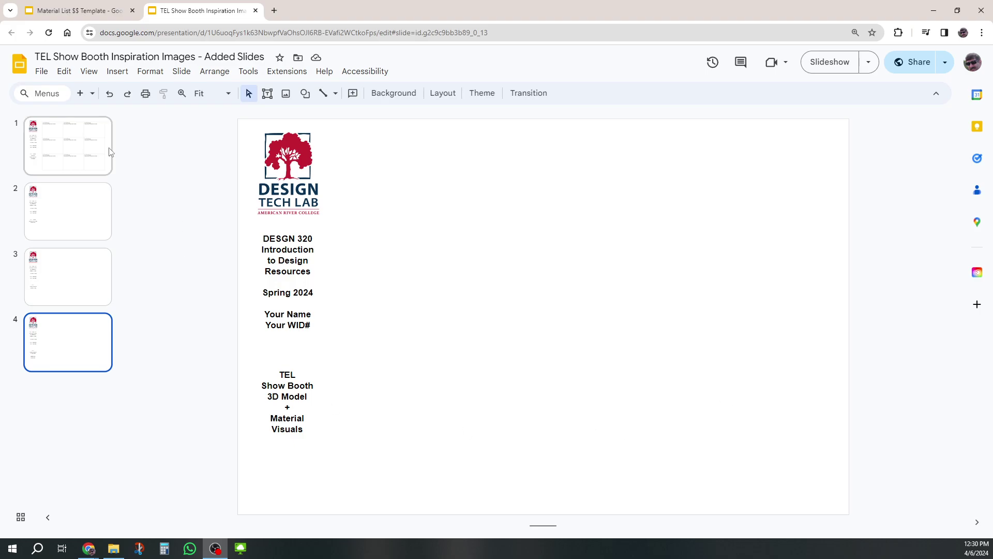
- Browse the deck's slides: Bubble Diagram, Space Plan and 3D Model + Material Visuals
click(107, 204)
click(96, 255)
click(100, 336)
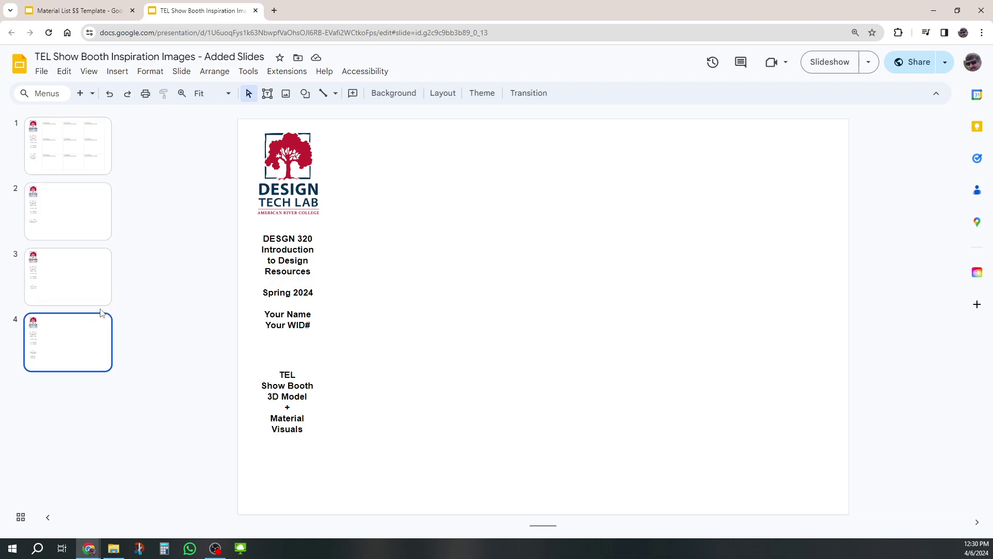
click(98, 155)
click(98, 213)
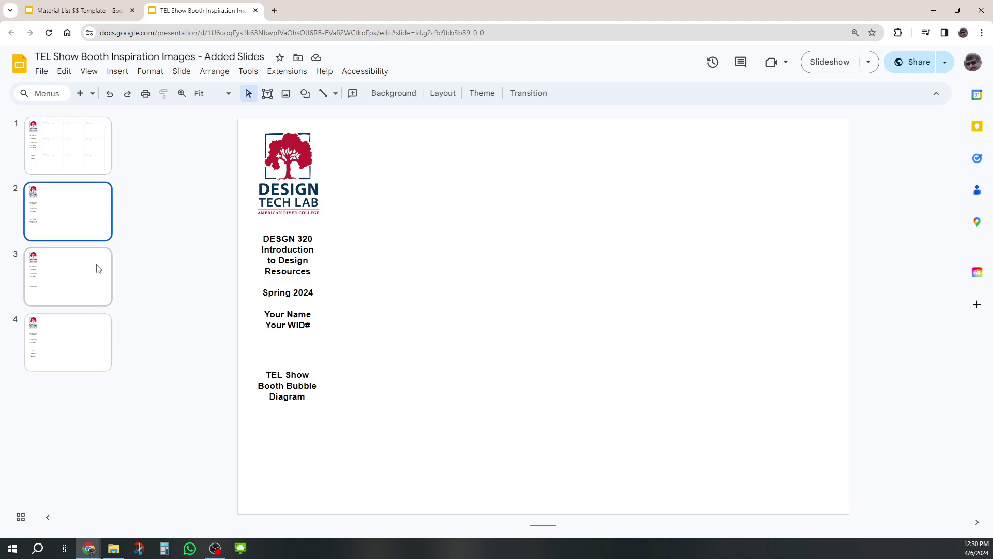
click(99, 266)
click(100, 353)
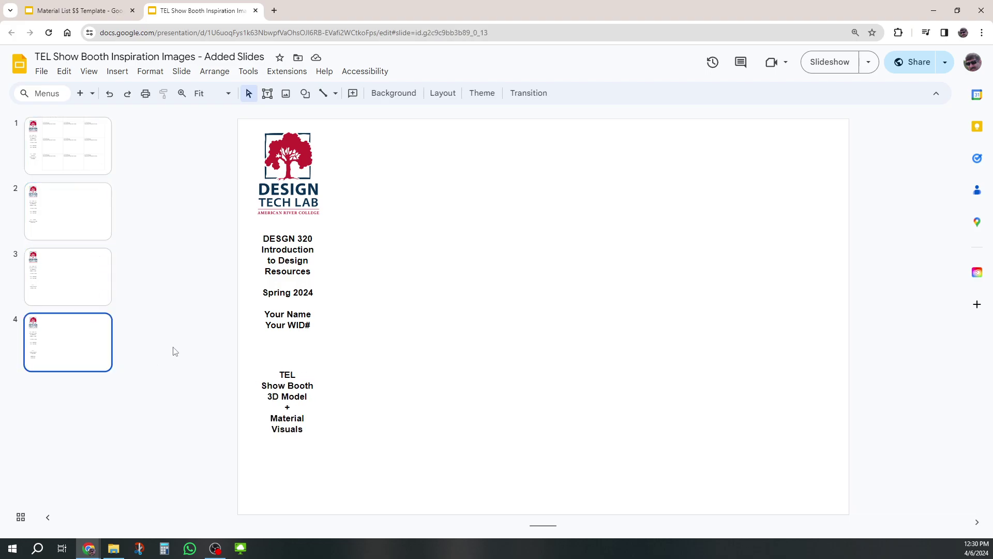
click(90, 160)
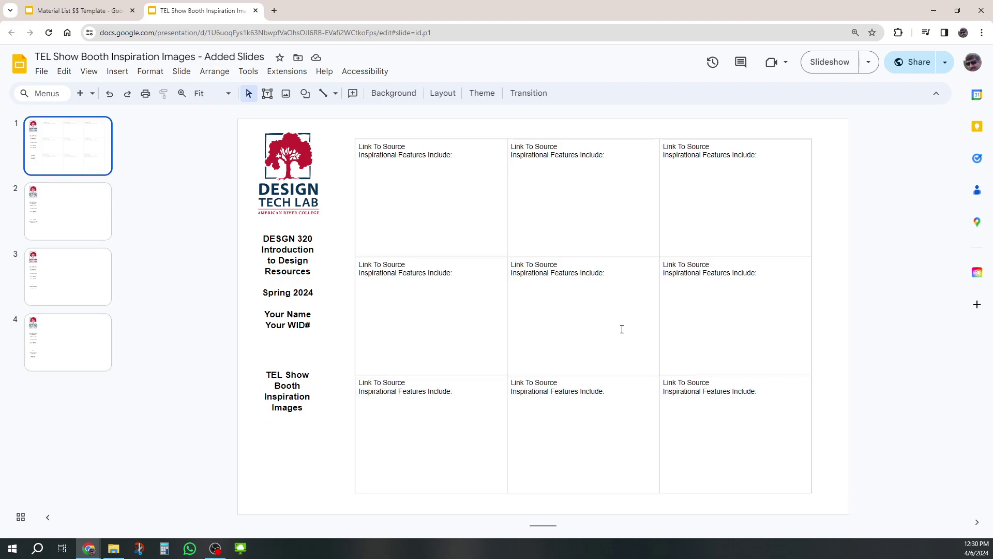
click(98, 215)
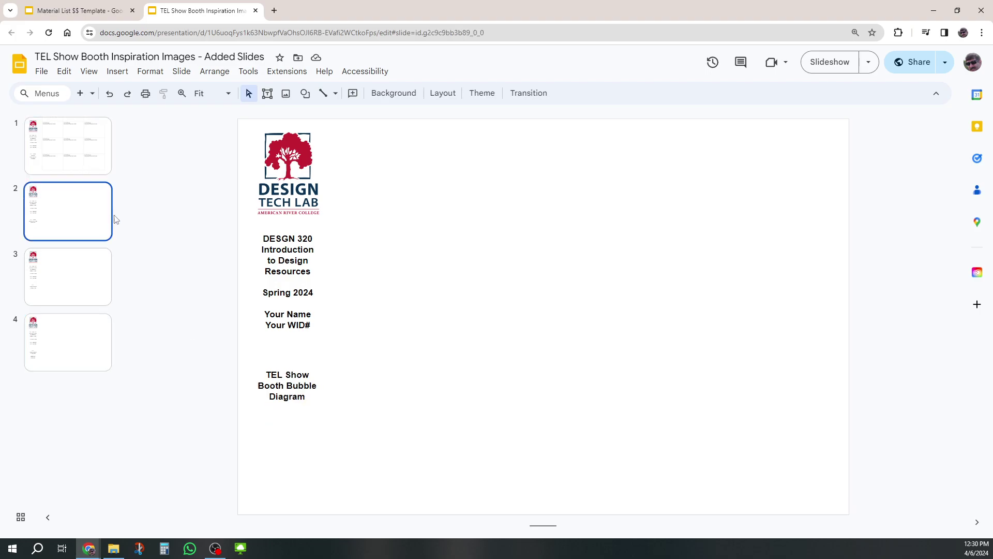
click(71, 274)
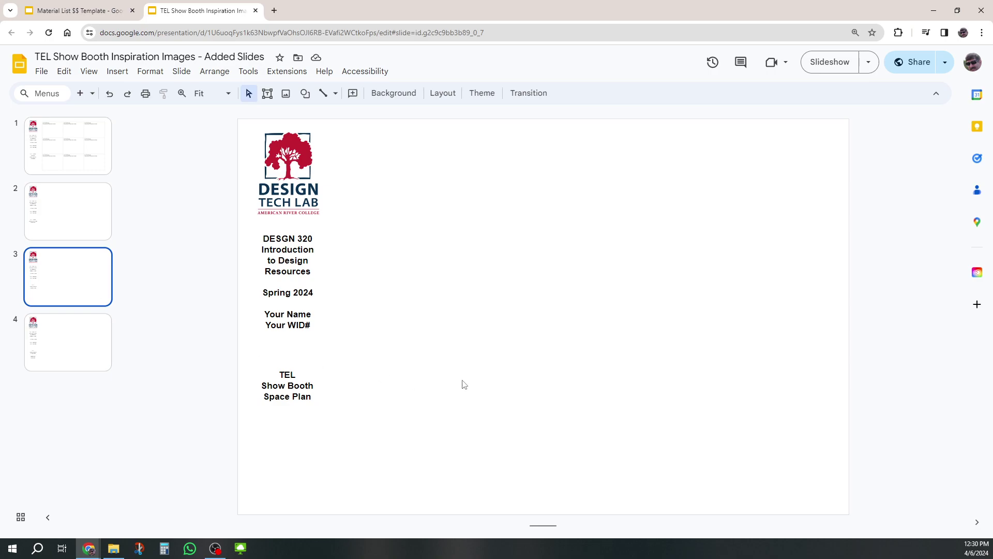
click(59, 364)
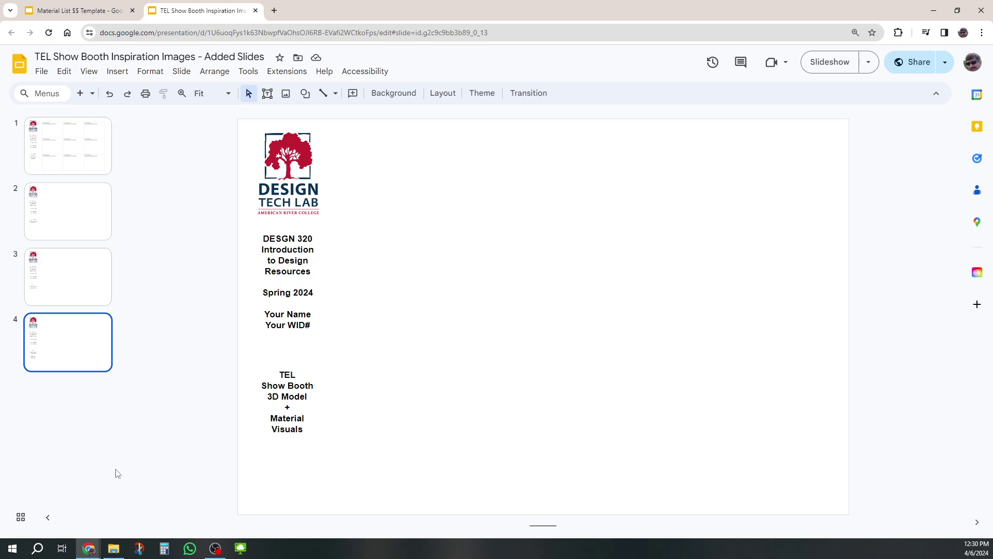
- Duplicate slide 4 to create a new slide 5
right_click(76, 358)
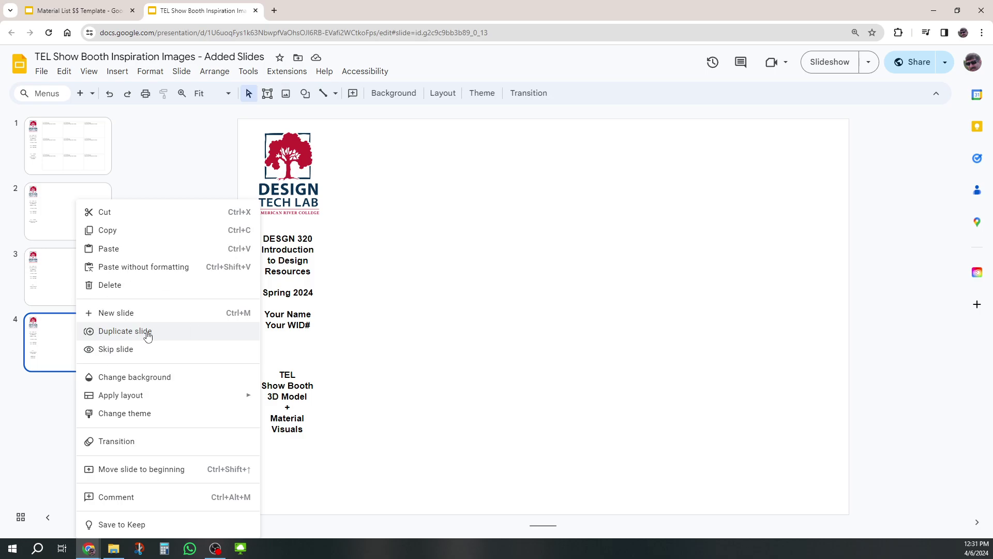
click(62, 420)
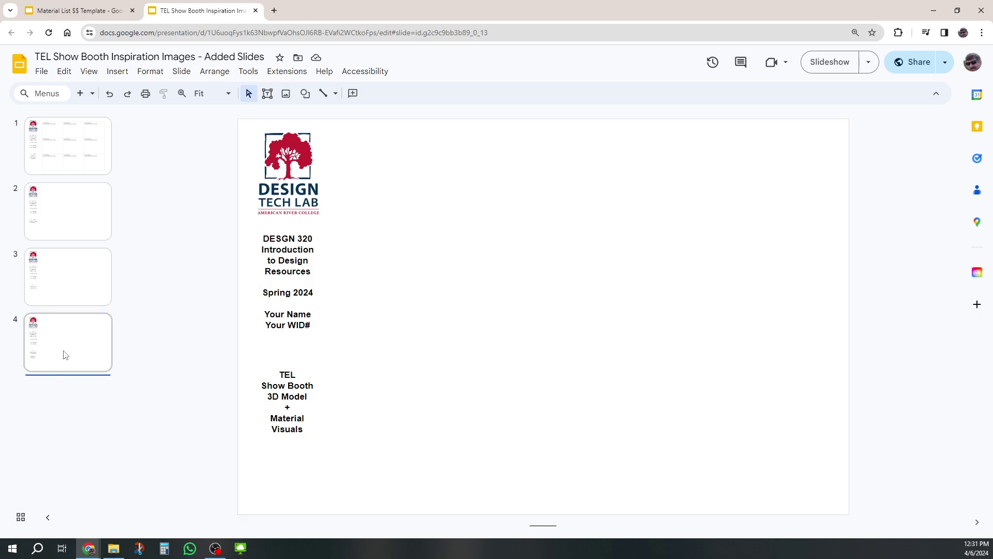
right_click(66, 355)
click(98, 330)
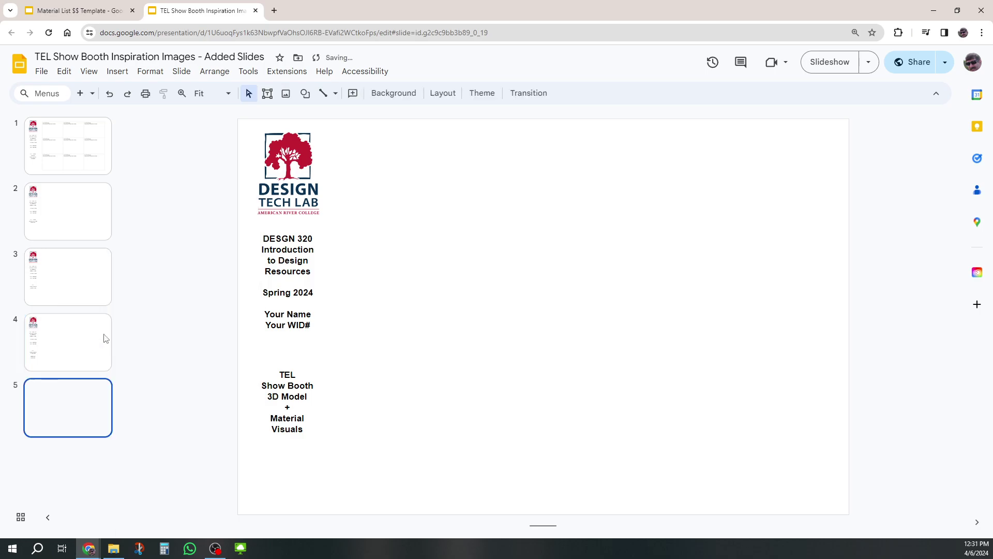
click(93, 408)
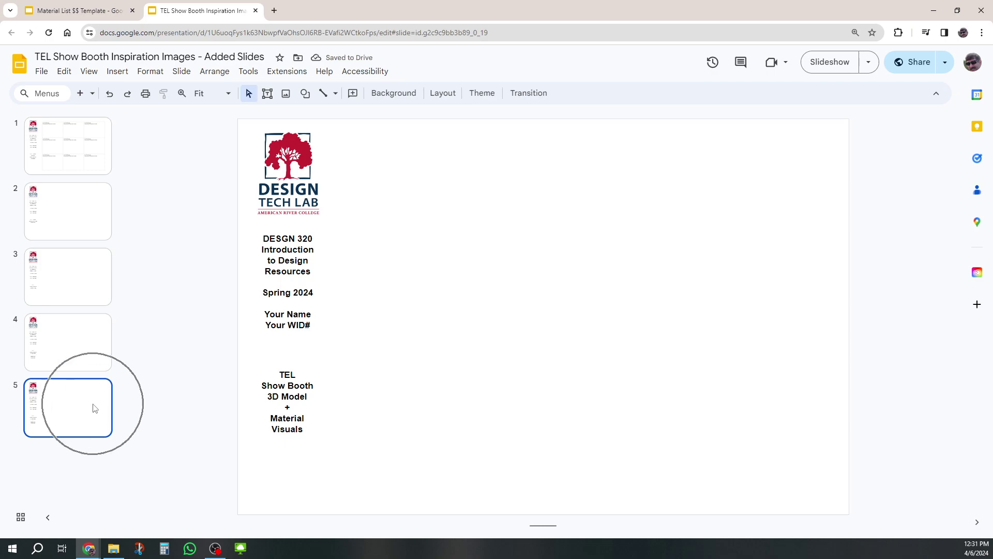
- On slide 5, replace the title word Visuals with $$ and delete the 3D Model + lines
click(300, 427)
drag(303, 429, 269, 430)
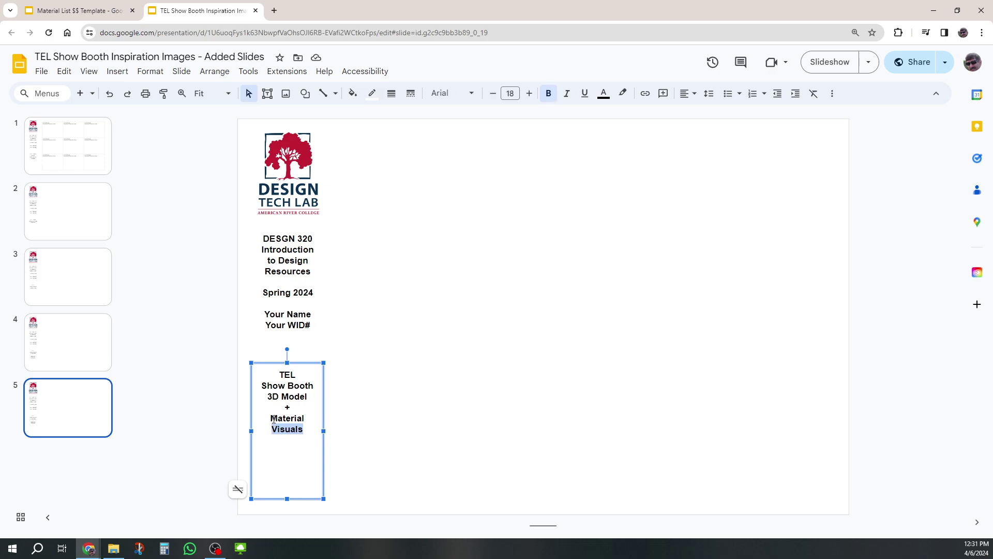
text($$)
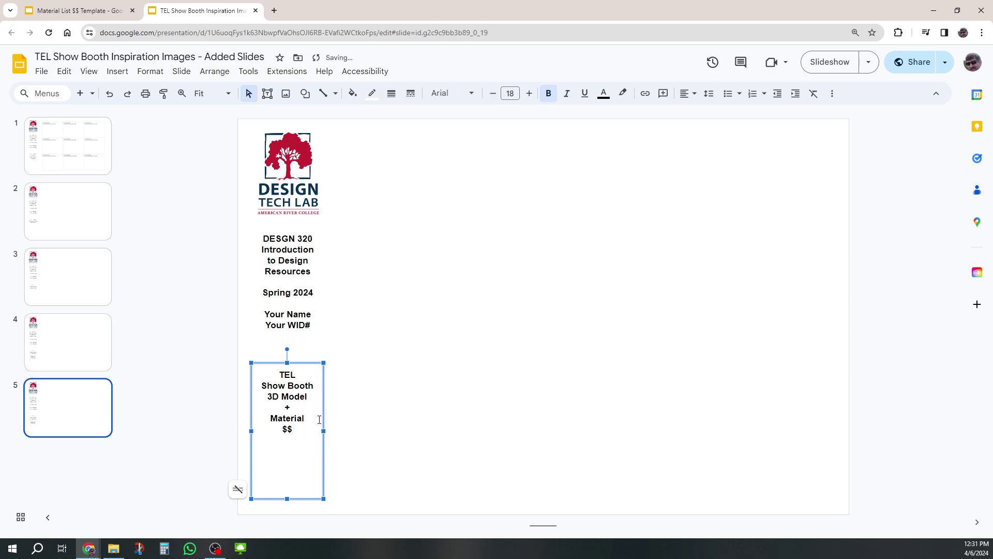
drag(297, 407, 262, 397)
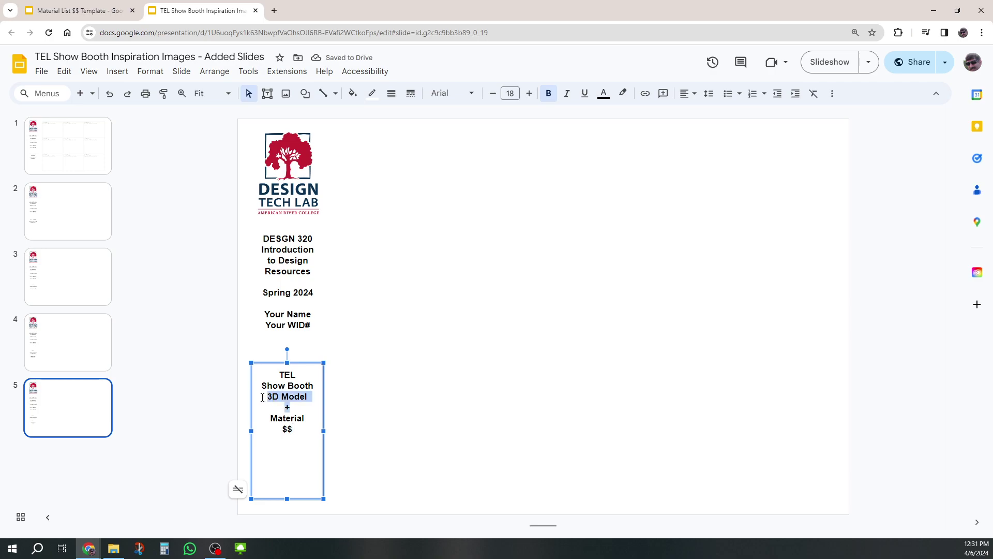
key(BackSpace)
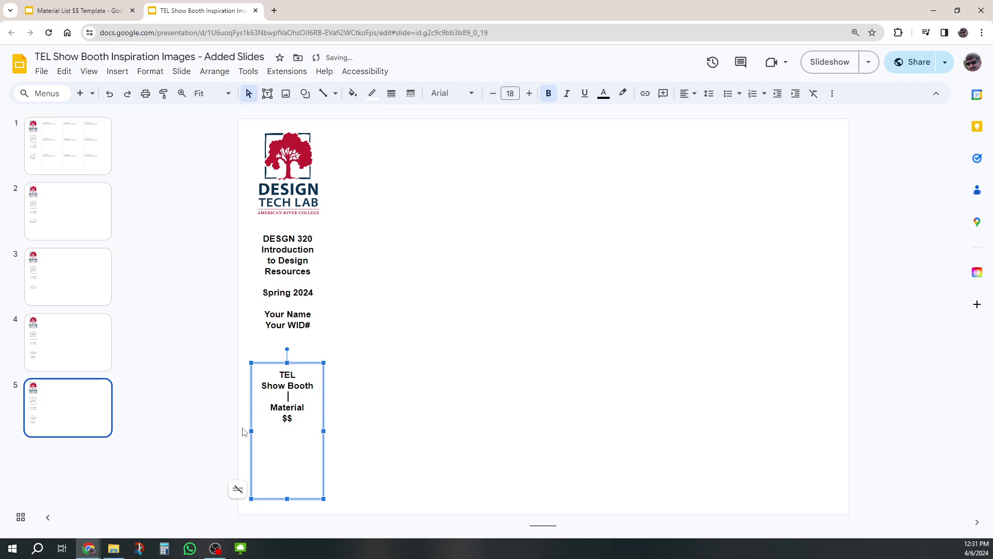
click(207, 419)
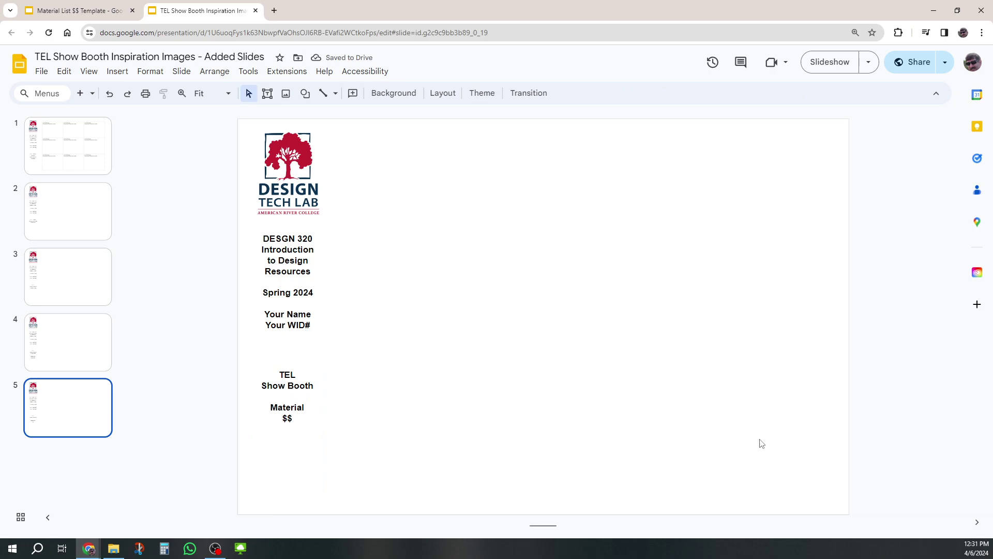
drag(885, 458, 381, 177)
- Copy the Item #/Description/QTY cost table from the Material List $$ Template
click(92, 16)
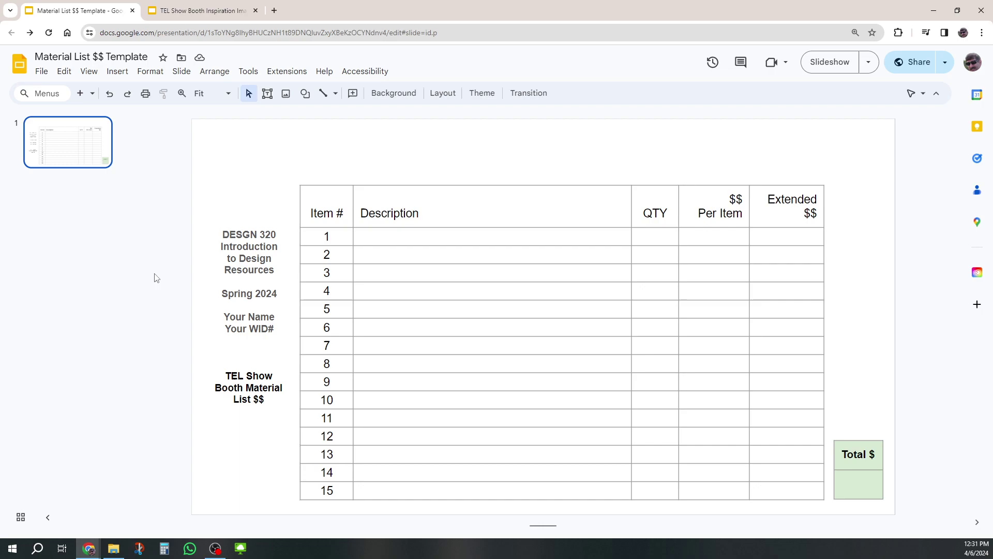
click(456, 187)
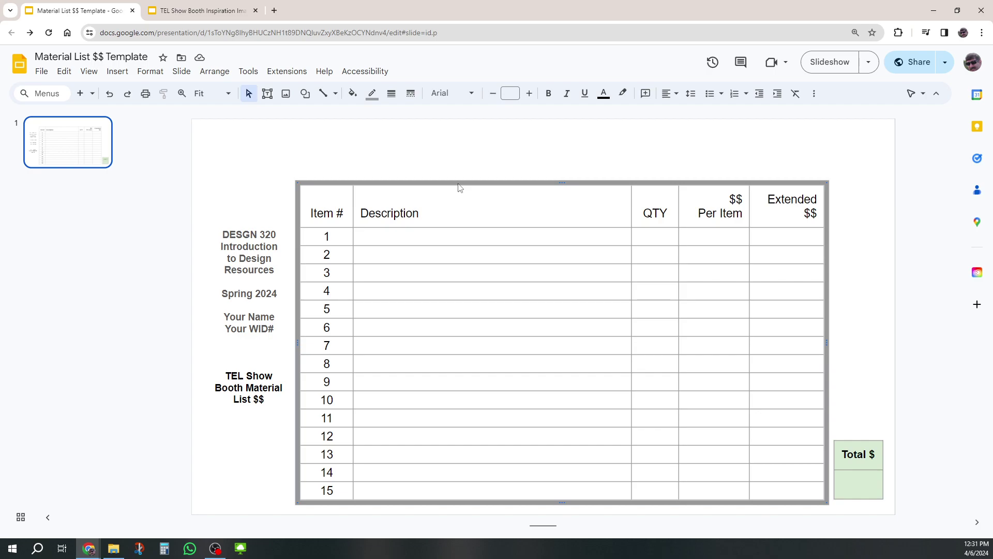
right_click(458, 186)
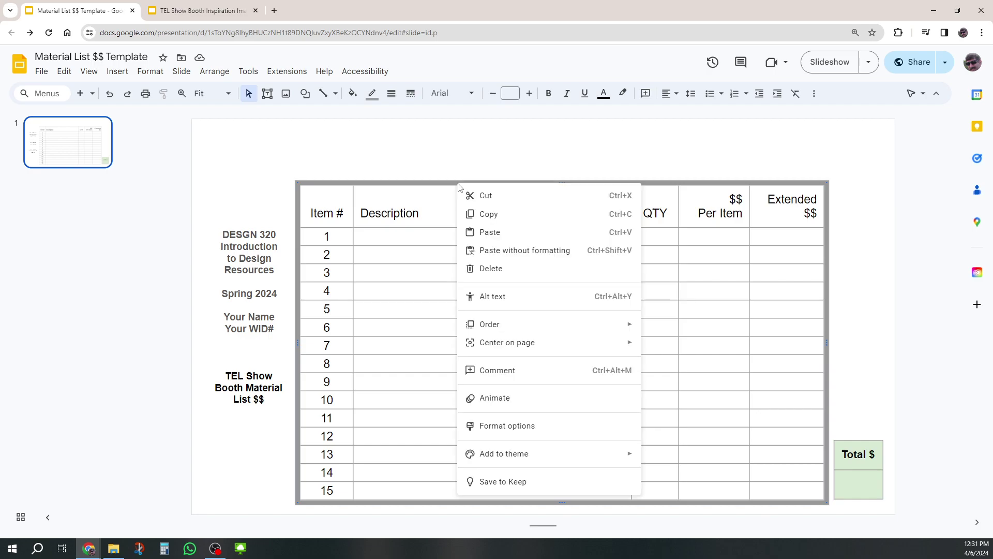
click(481, 221)
- Paste the table onto slide 5, move it right of the logo and enlarge it across the slide
click(202, 11)
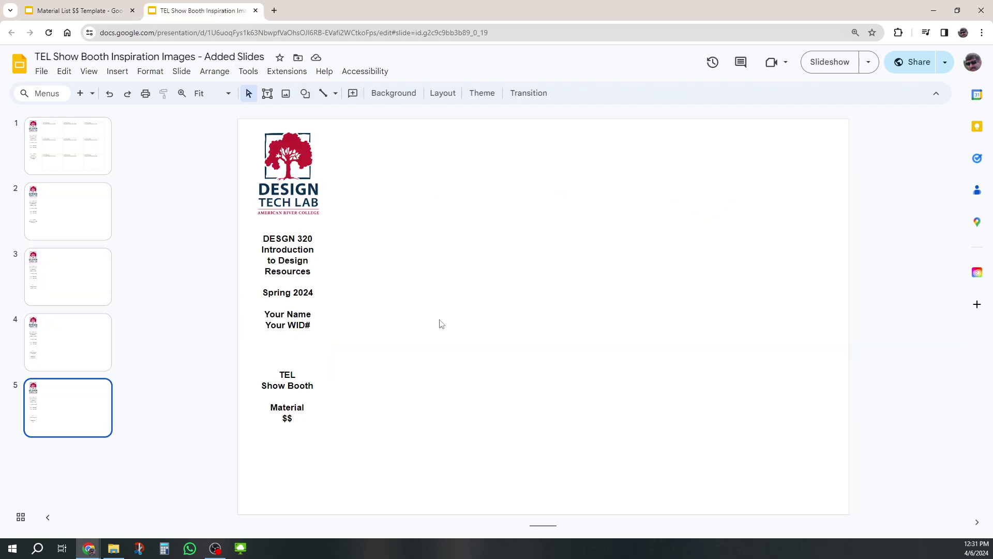
right_click(485, 310)
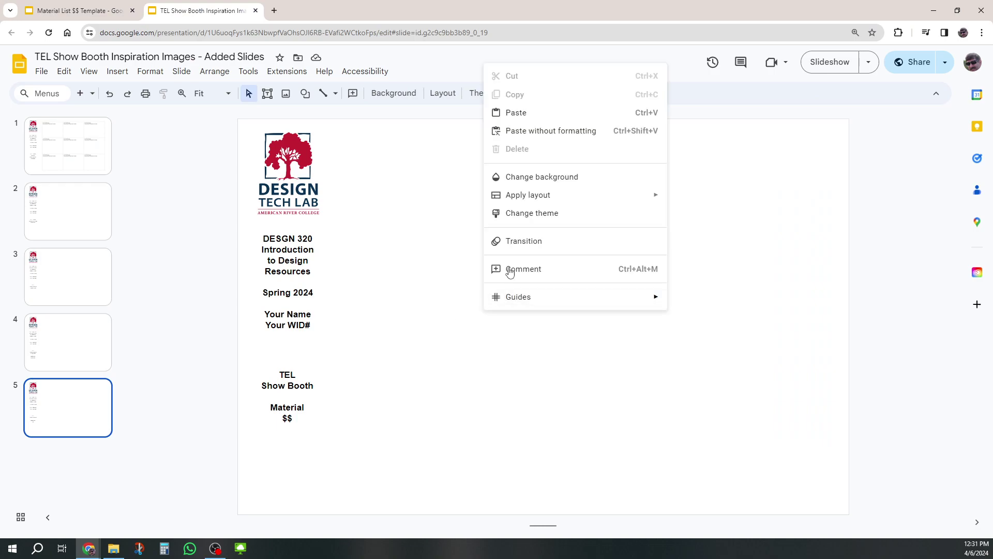
click(519, 114)
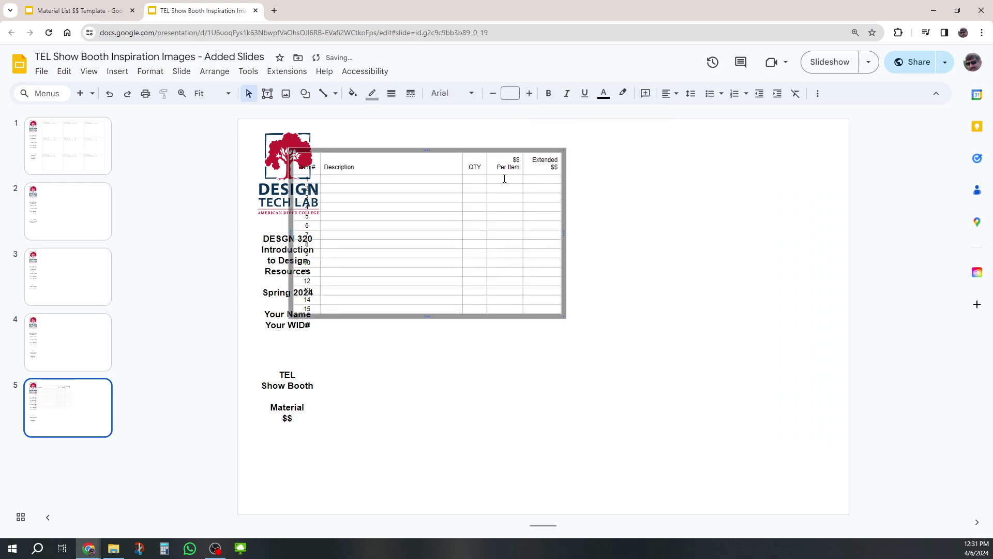
drag(465, 147, 502, 136)
drag(598, 308, 829, 503)
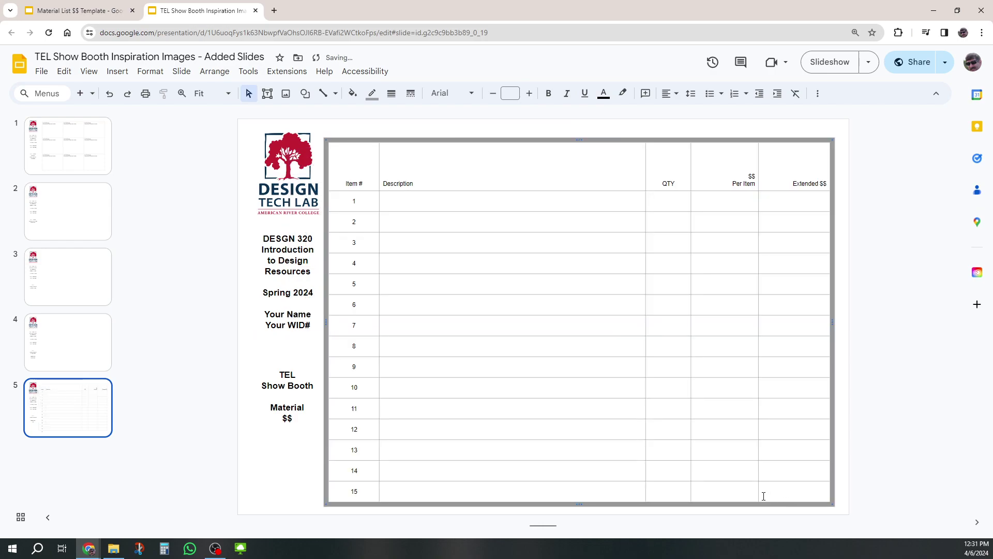
- Select the table's header row and raise its font size one step at a time to 20
click(914, 394)
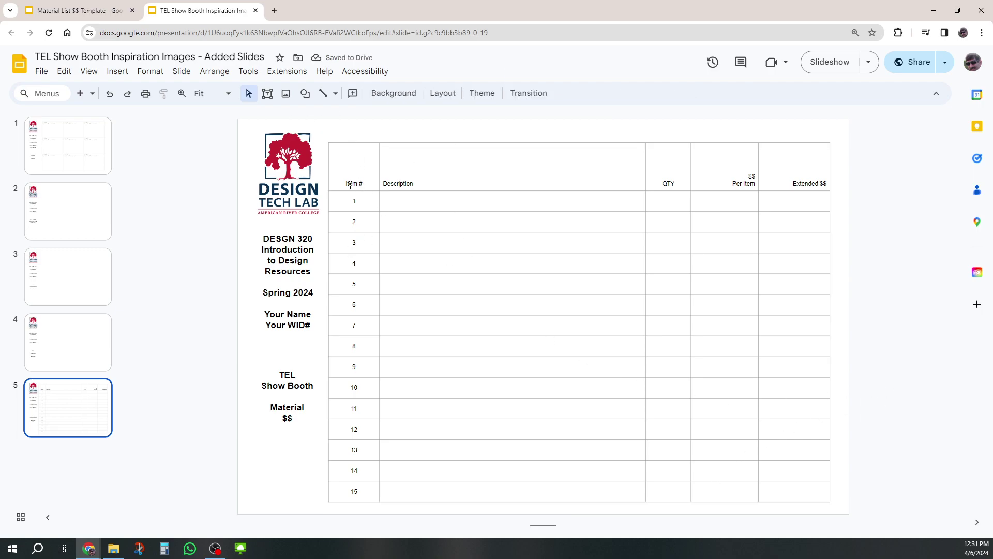
drag(346, 184, 763, 183)
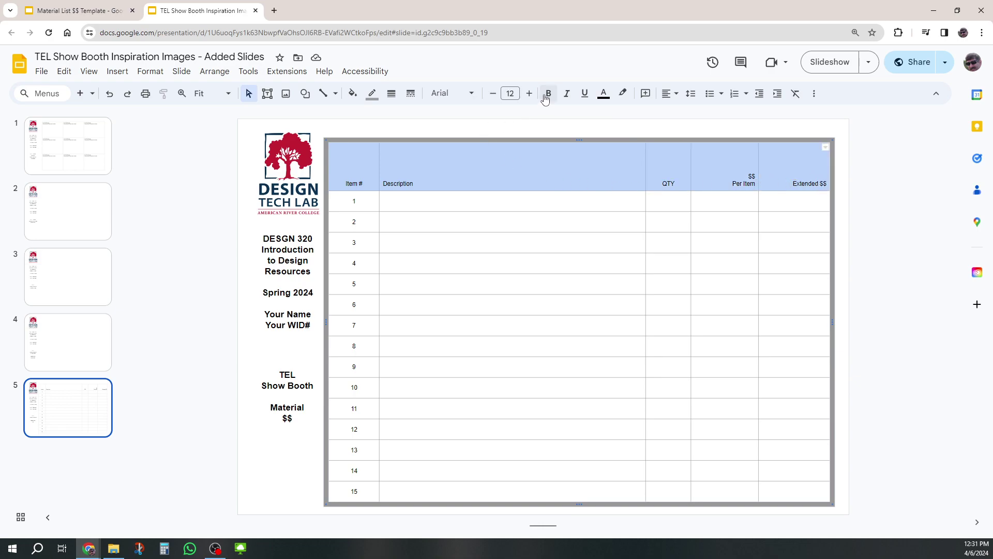
click(529, 97)
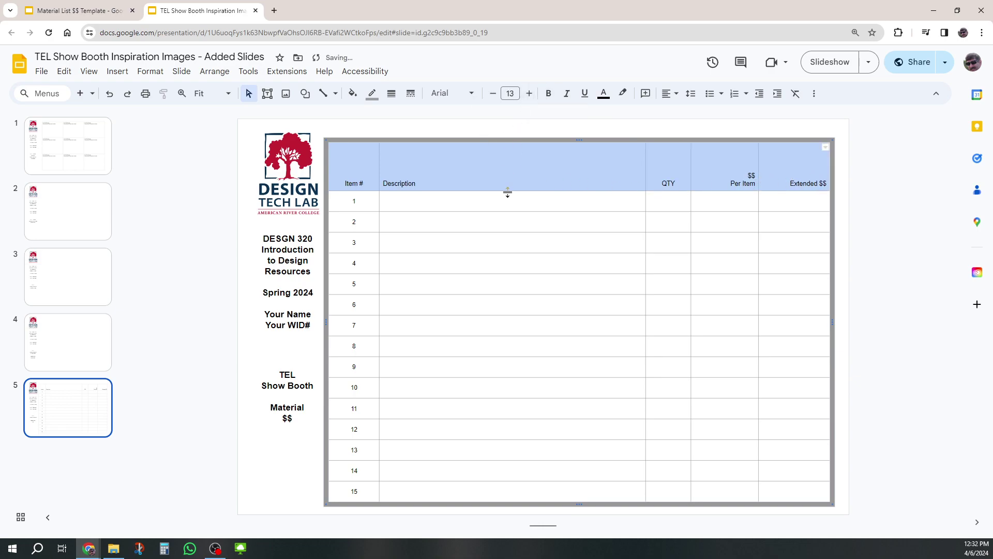
click(528, 97)
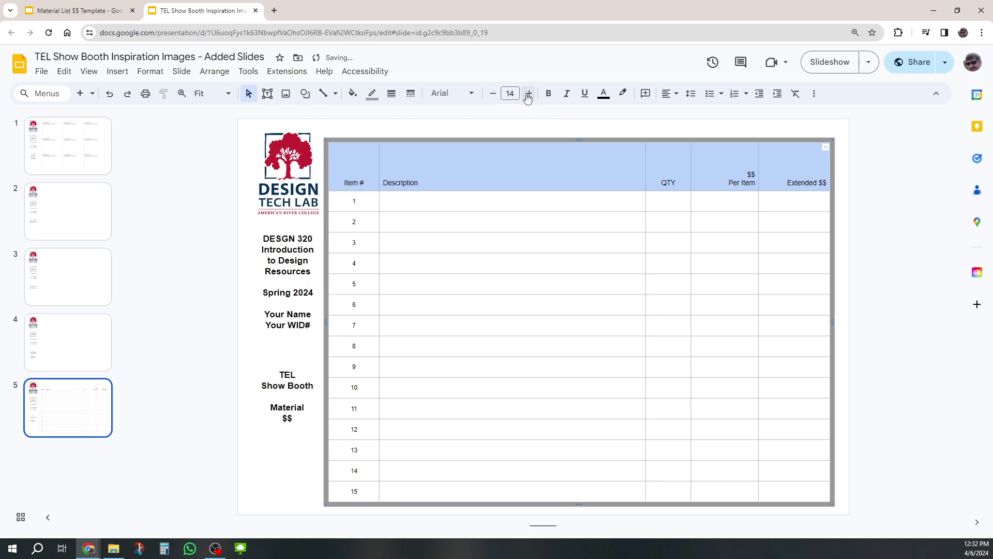
click(528, 98)
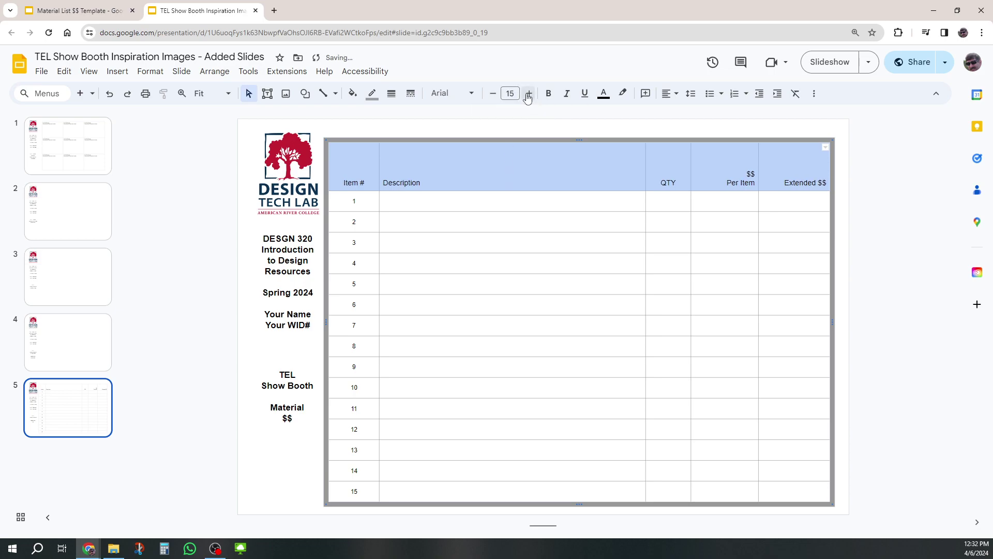
click(527, 98)
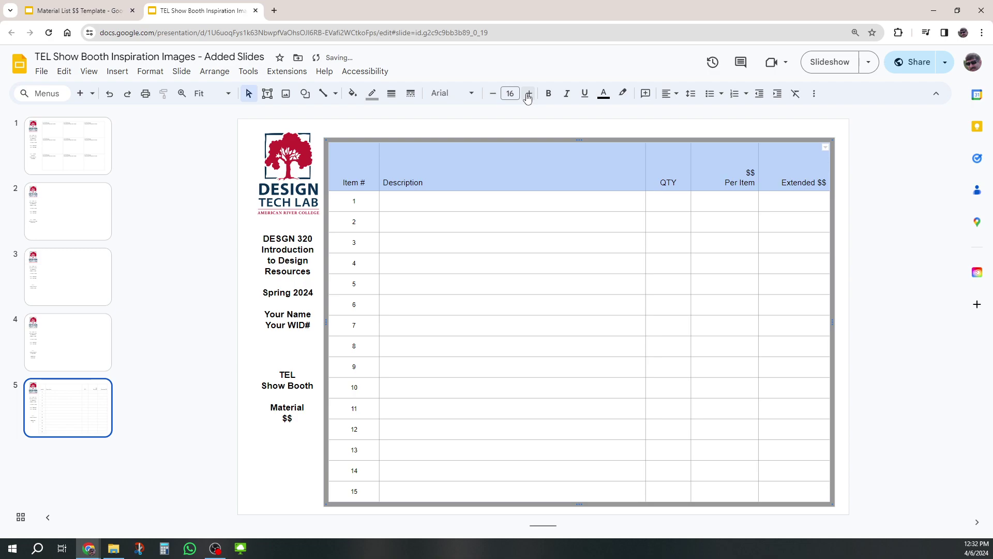
click(528, 98)
click(527, 98)
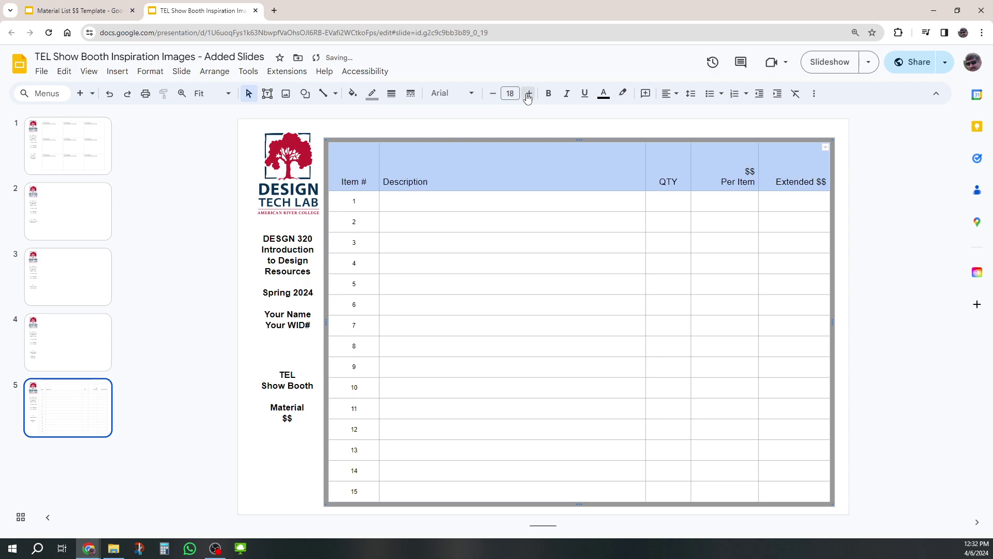
click(527, 98)
click(527, 97)
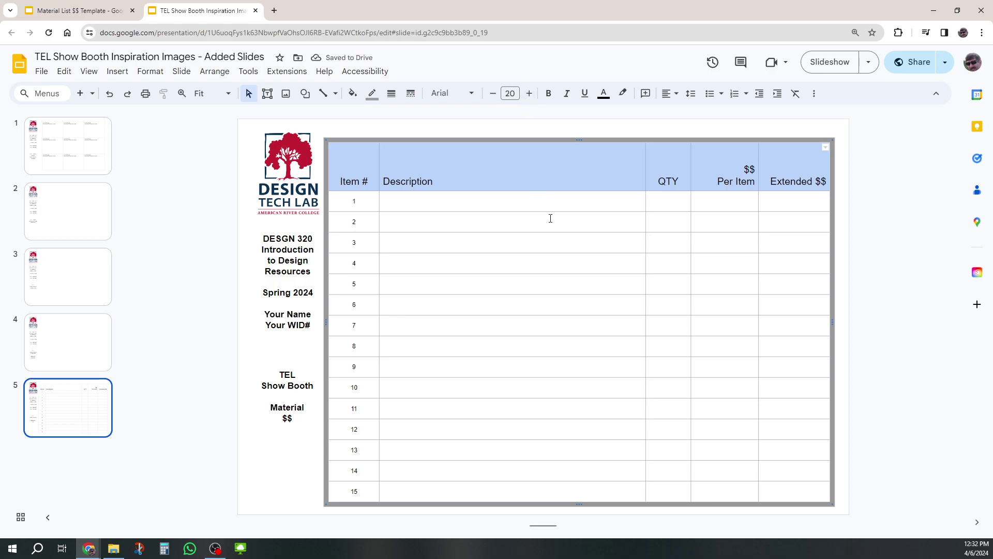
click(881, 256)
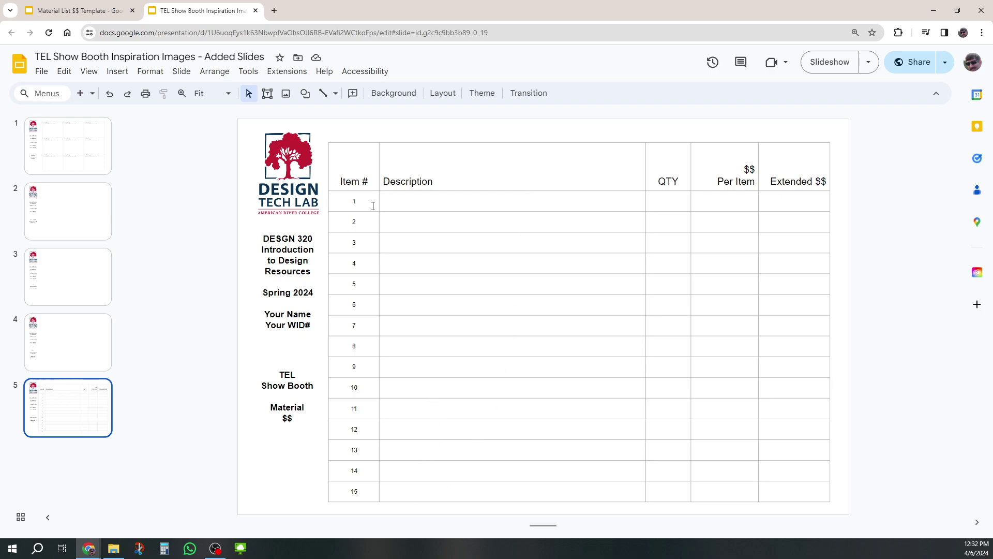
- Pull the table's bottom edge up slightly and type test text fff in row 1's Description
click(394, 203)
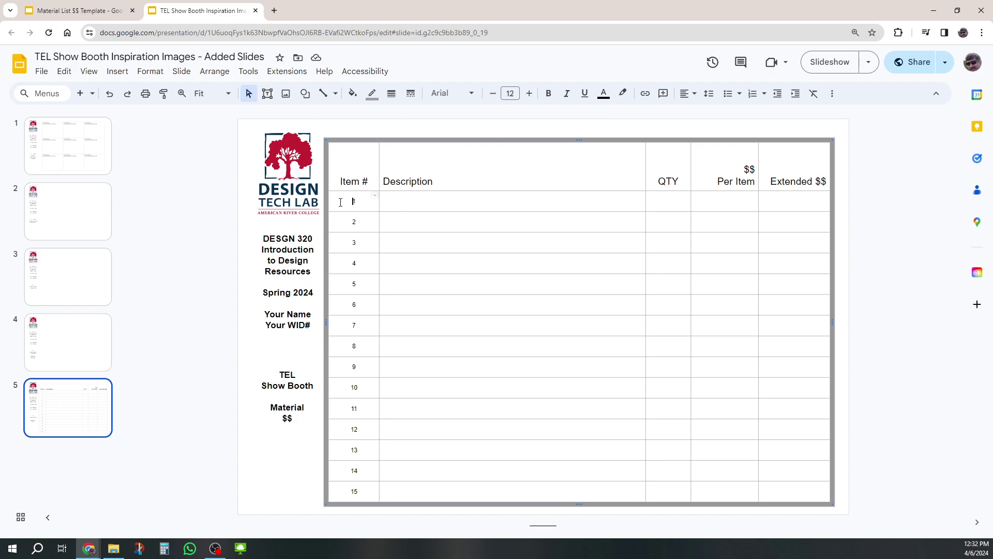
drag(376, 197, 683, 491)
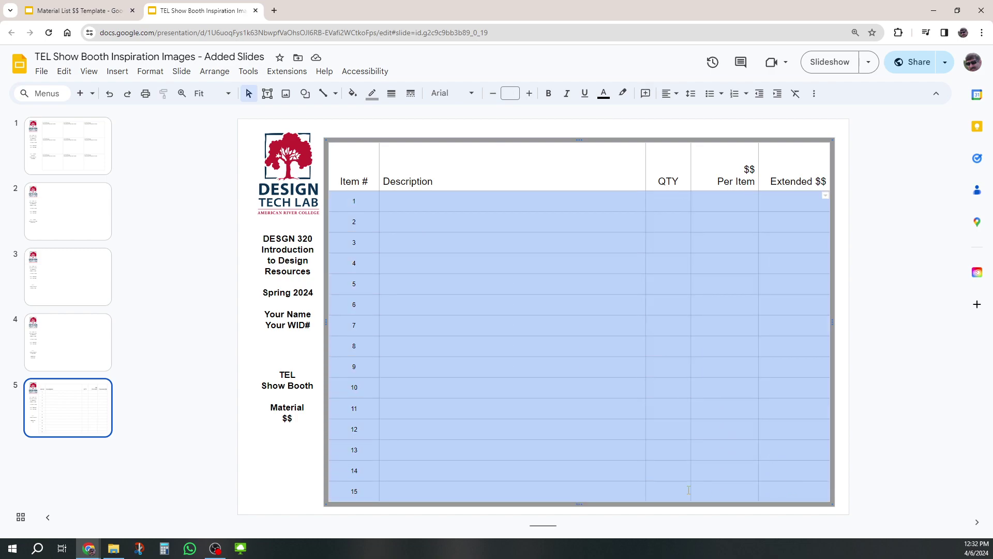
mouse_move(578, 504)
mouse_down()
mouse_move(576, 472)
mouse_move(577, 490)
mouse_up()
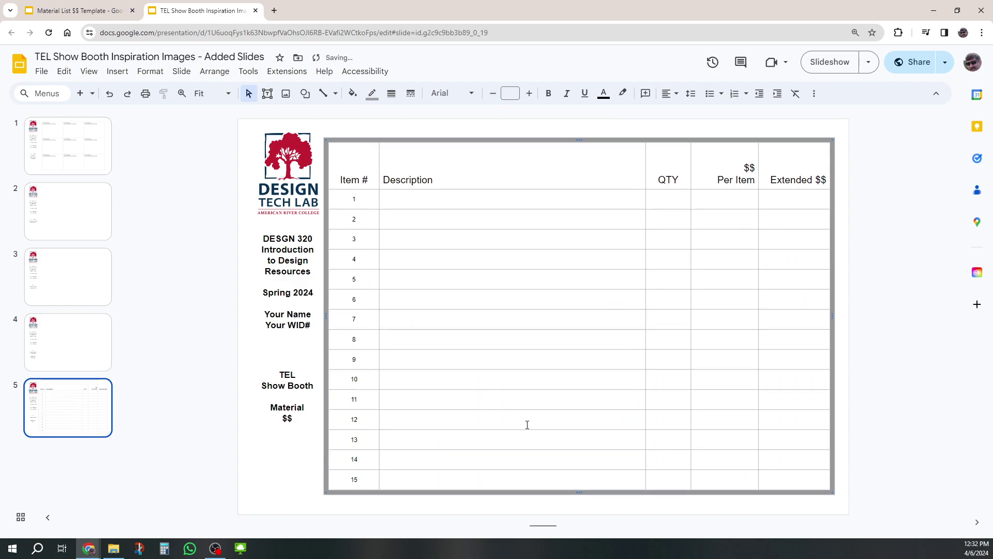
click(395, 200)
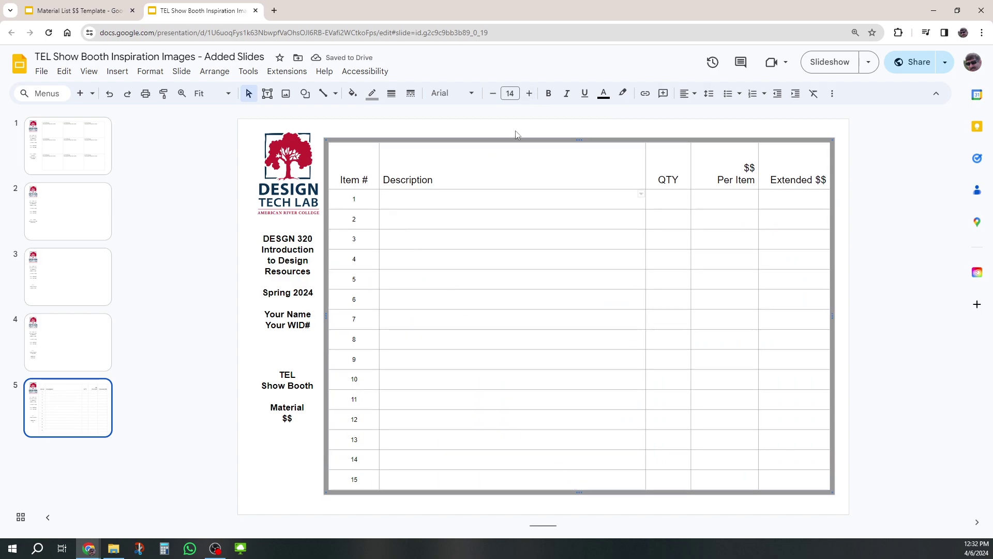
text(ffff)
click(918, 241)
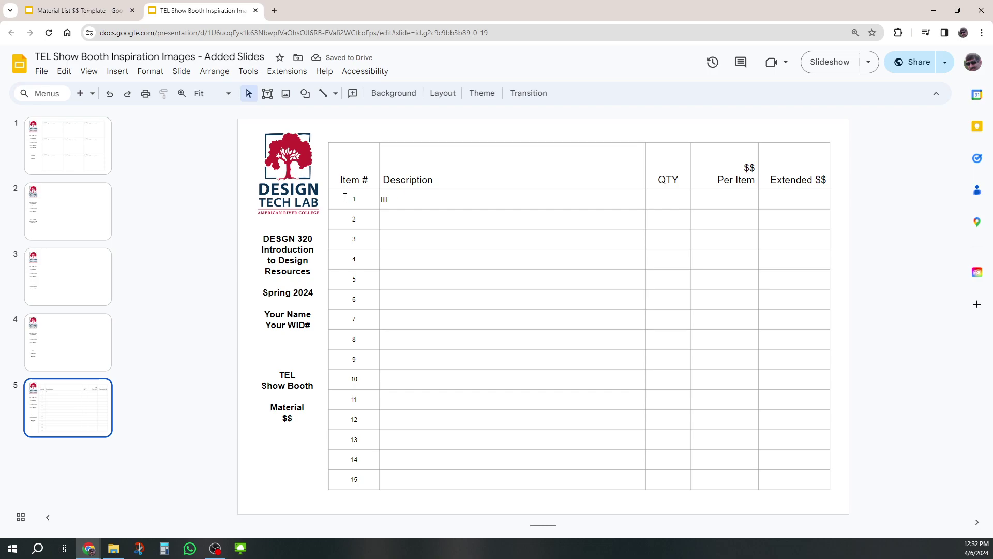
- Set the text in the numbered body rows 1–13 to font size 20
drag(347, 198, 786, 470)
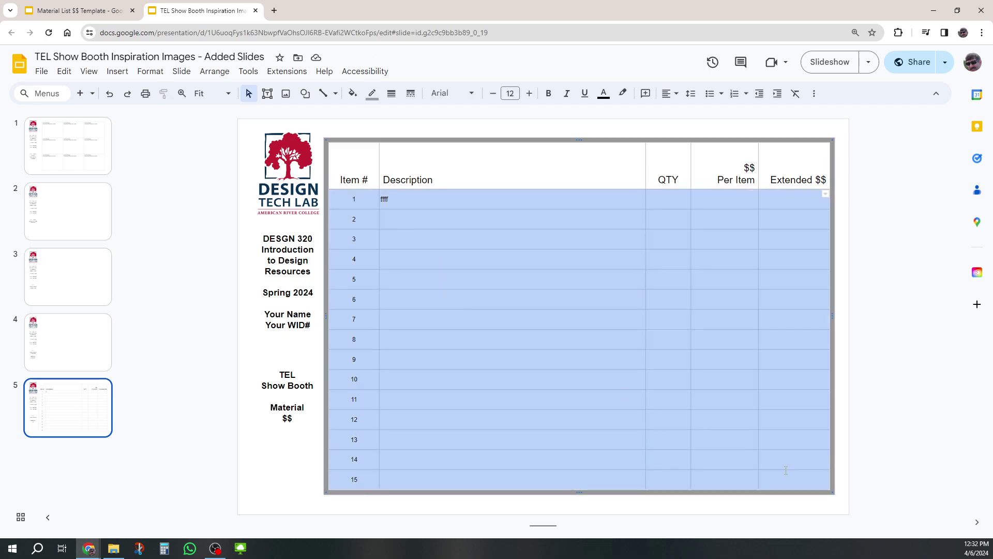
click(528, 94)
click(510, 93)
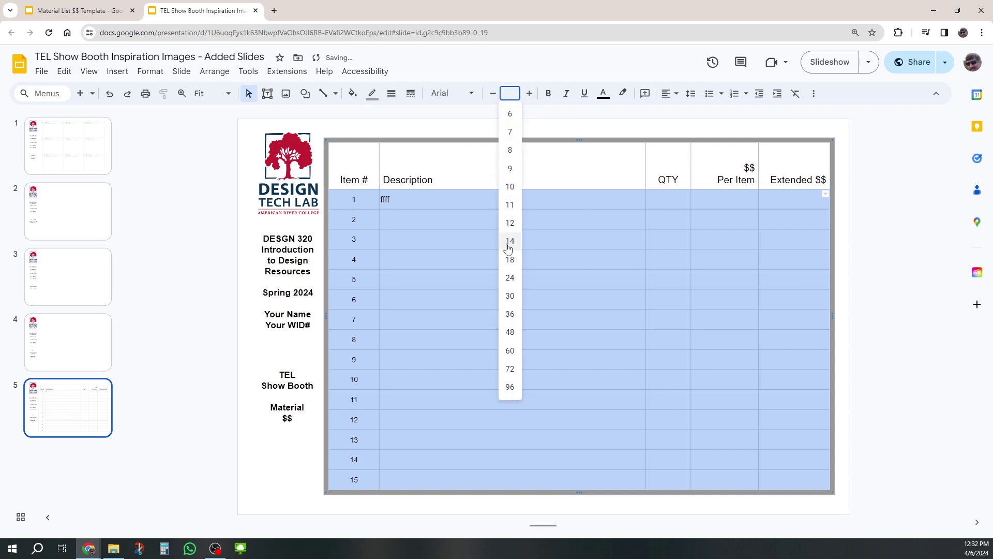
click(509, 277)
click(510, 93)
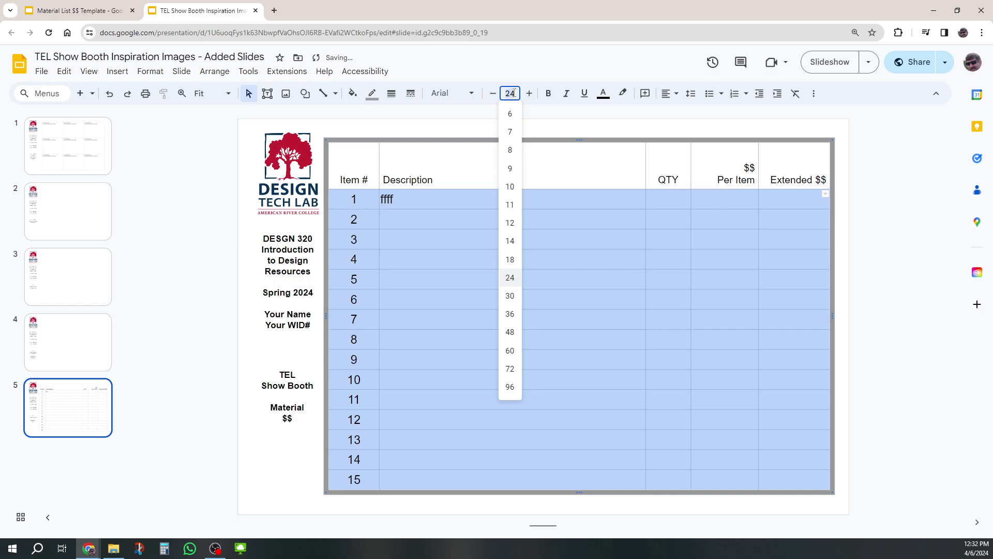
text(20)
key(Return)
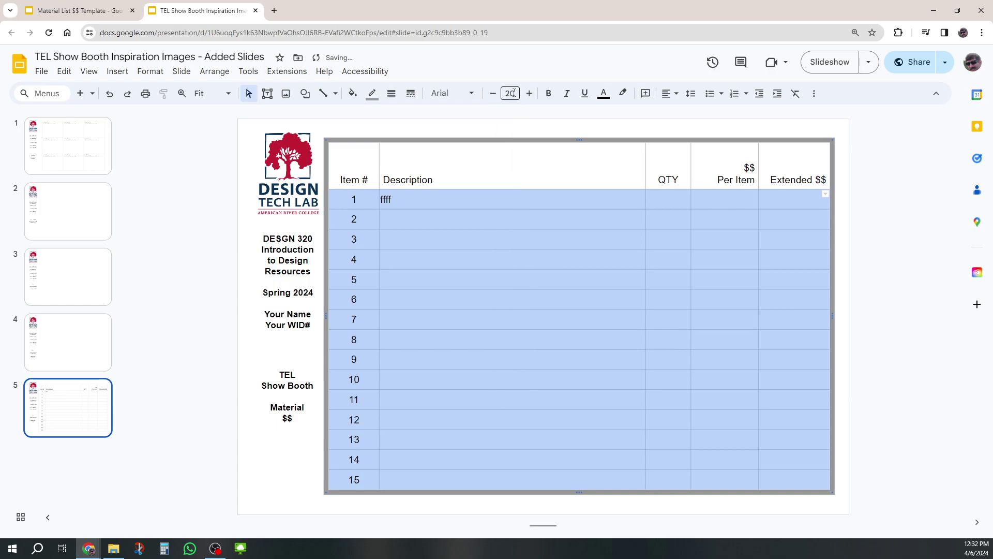
- Set the header row text to size 30 and make it bold
click(350, 179)
drag(340, 180, 782, 184)
click(514, 93)
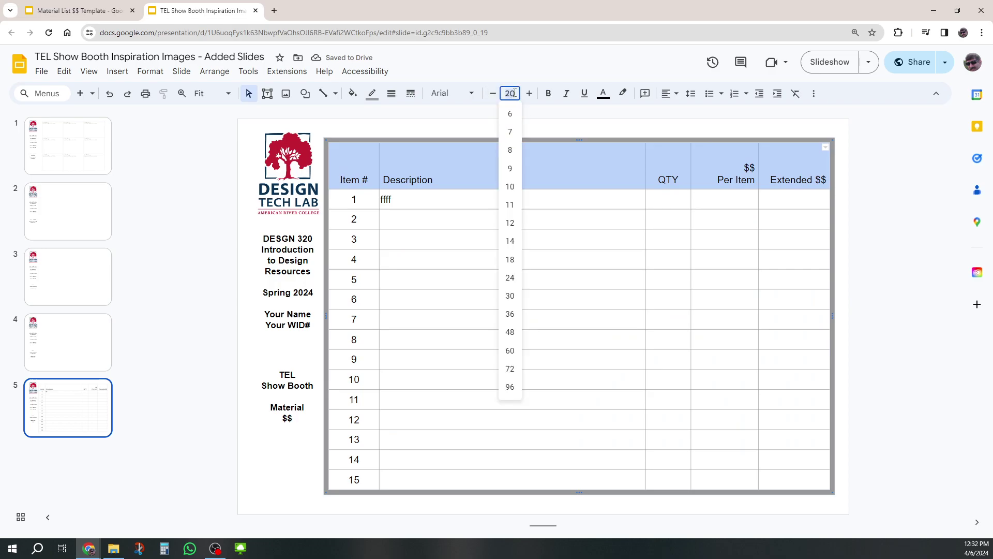
click(514, 294)
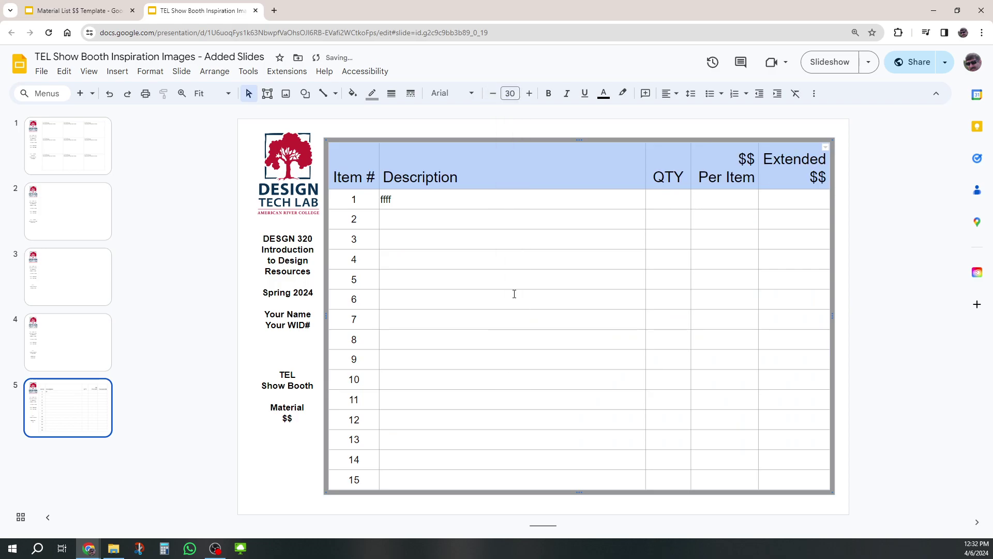
click(549, 94)
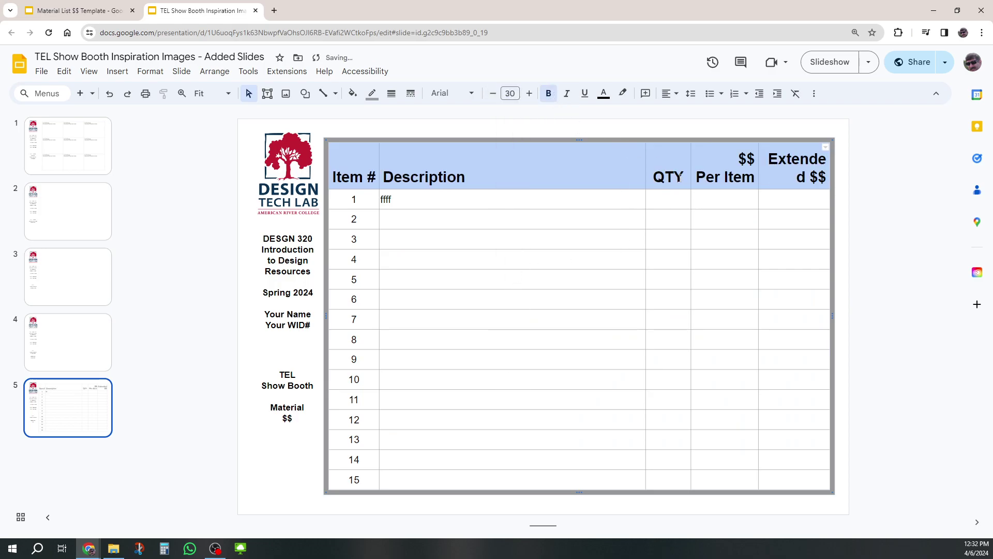
click(873, 242)
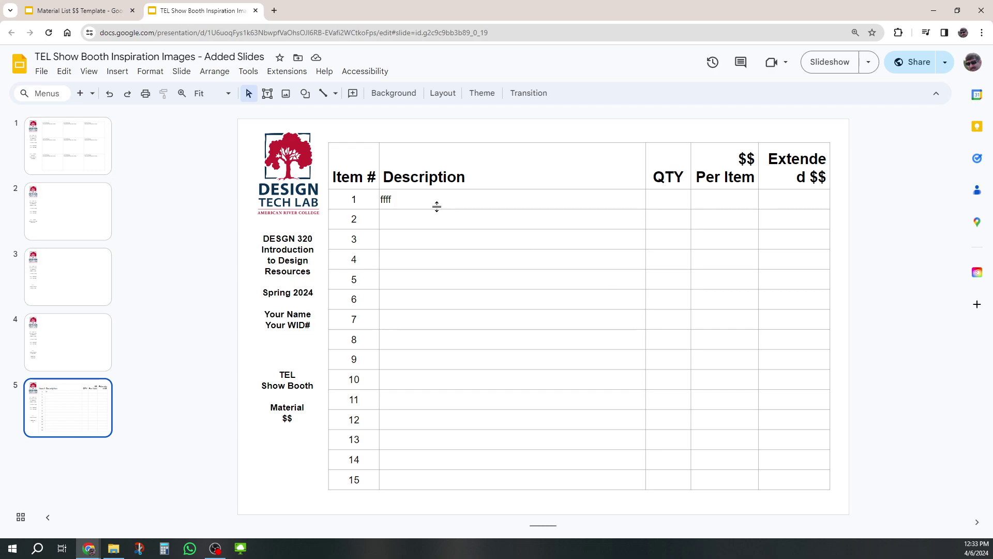
- Delete the ffff test text from row 1 and turn bold off for the header row
drag(408, 199, 379, 199)
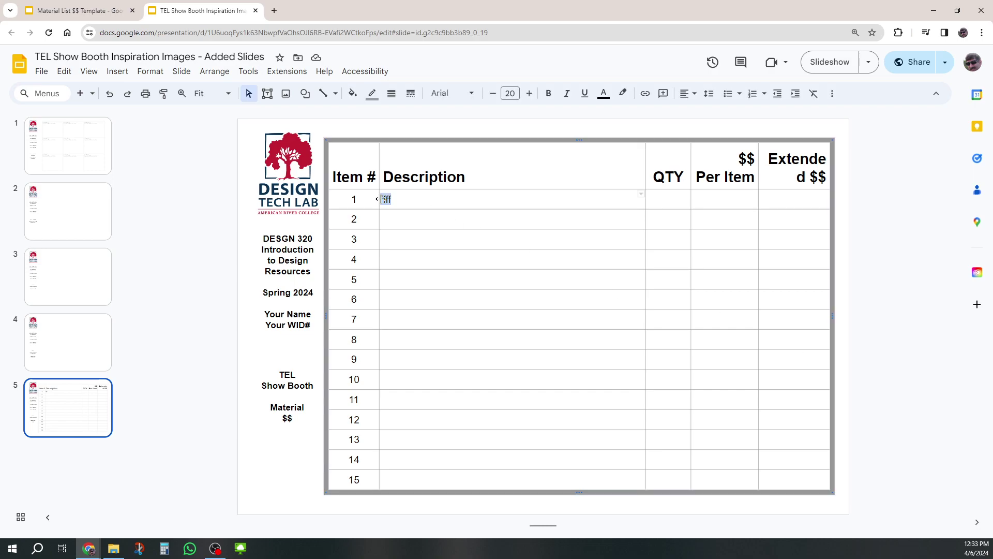
key(BackSpace)
click(218, 246)
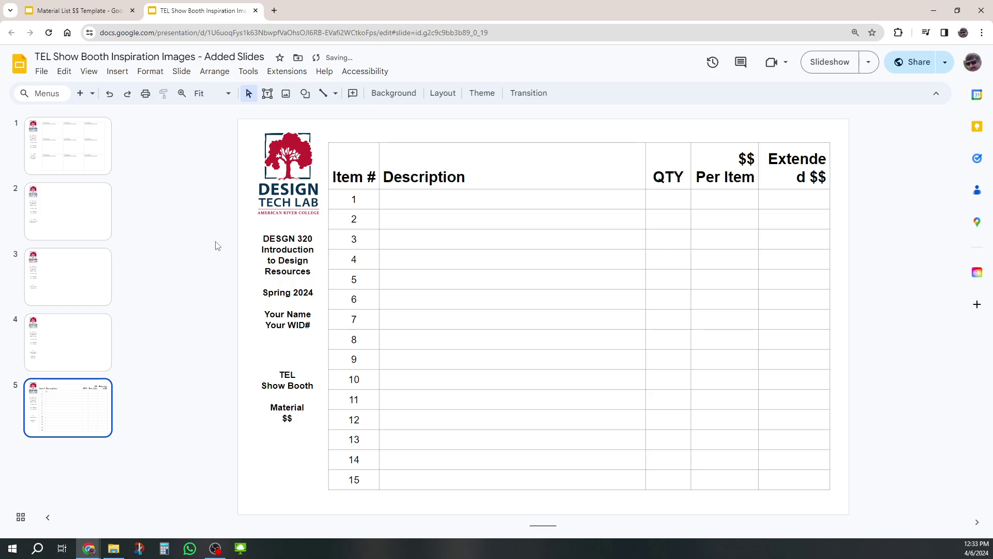
click(403, 201)
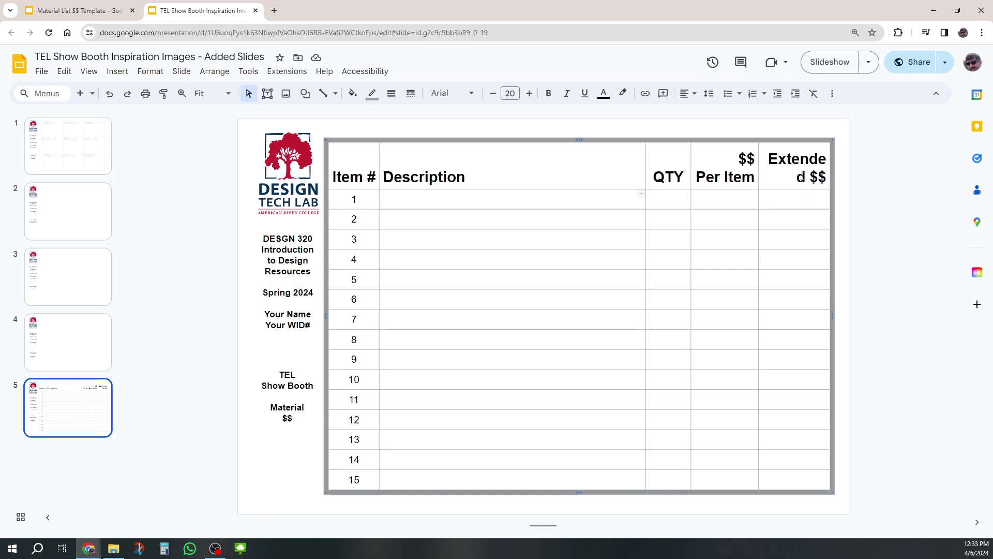
drag(336, 176, 807, 175)
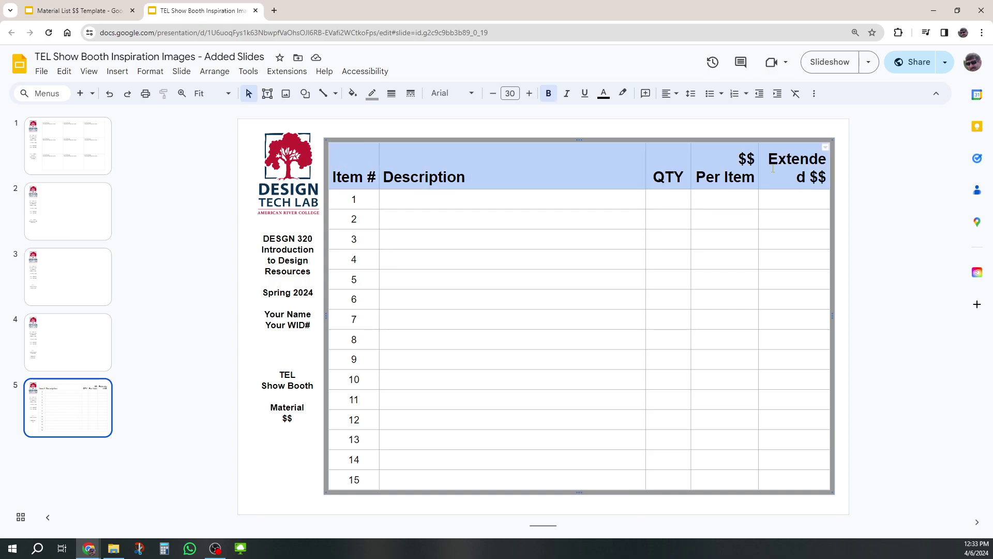
click(548, 94)
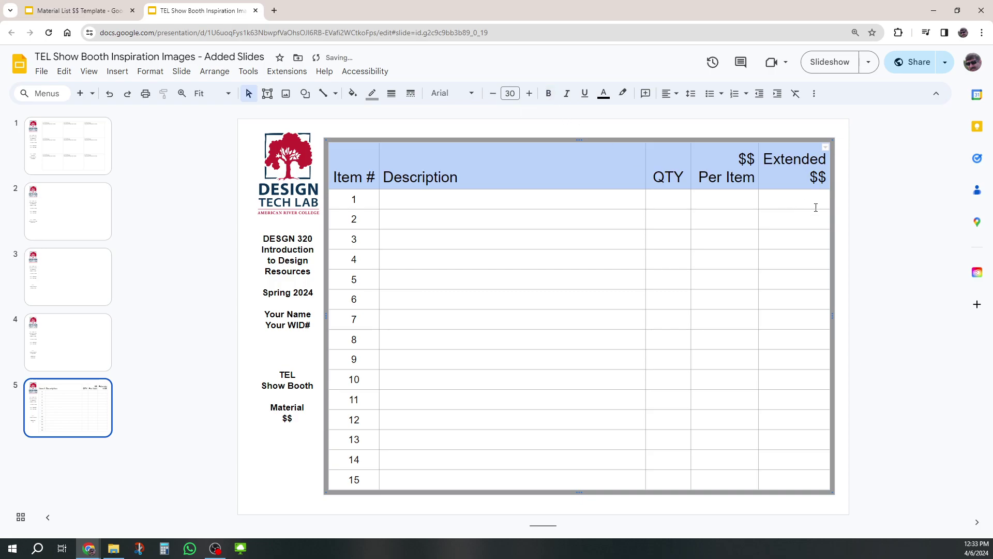
click(909, 226)
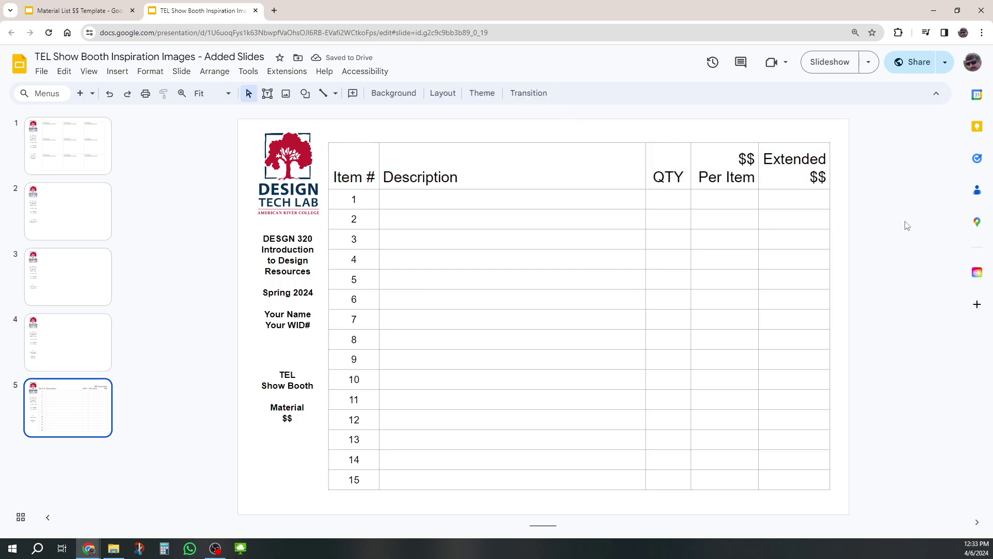
- Enter 'Display Background Stand 5' wide x 7' tall' as row 1's description
click(408, 201)
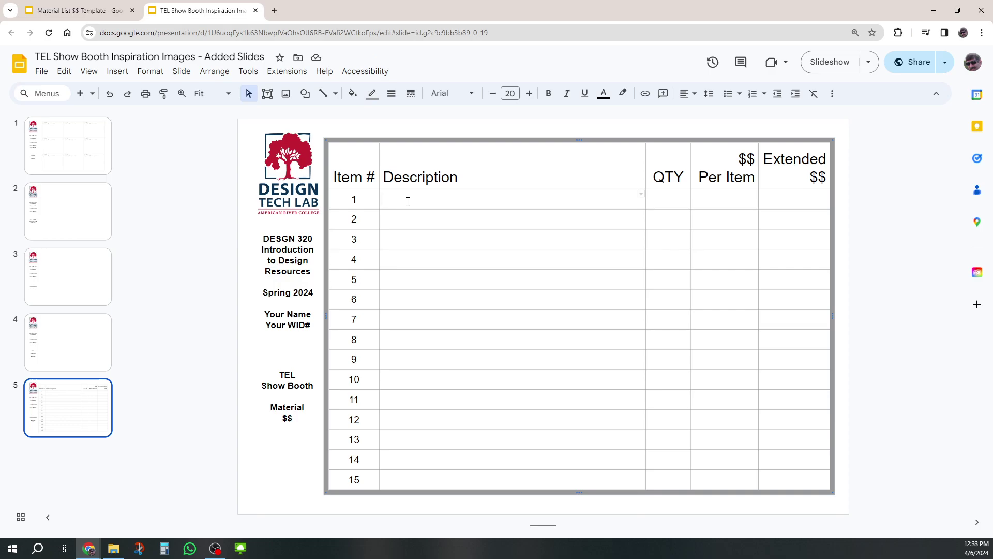
text(Display)
key(BackSpace)
key(BackSpace)
text(lay Background Stand)
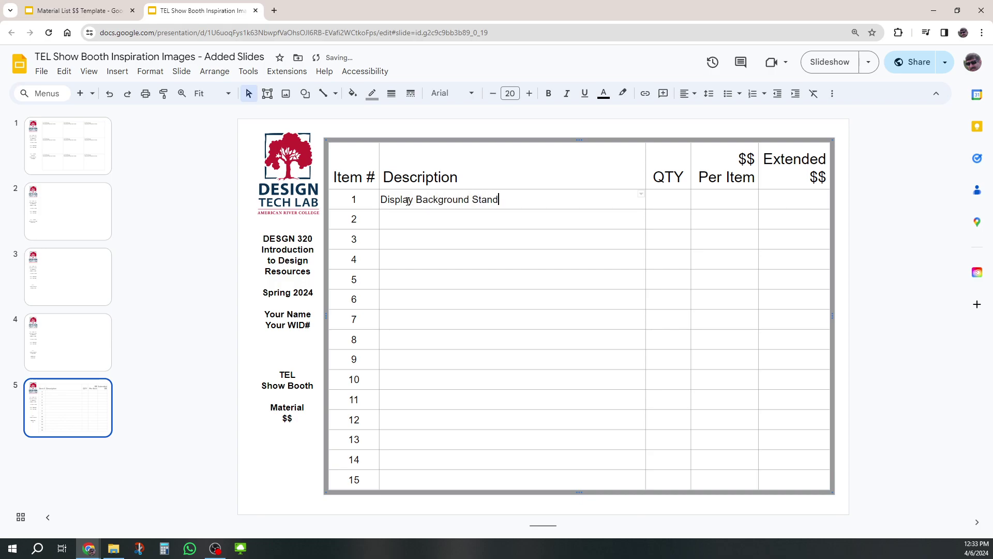
text( Kit1)
click(516, 199)
drag(516, 199, 500, 199)
text(5' wide )
text(x 7' )
text(tall)
- Enter $925 as row 1's Per Item price and copy it into the Extended $$ cell
click(713, 201)
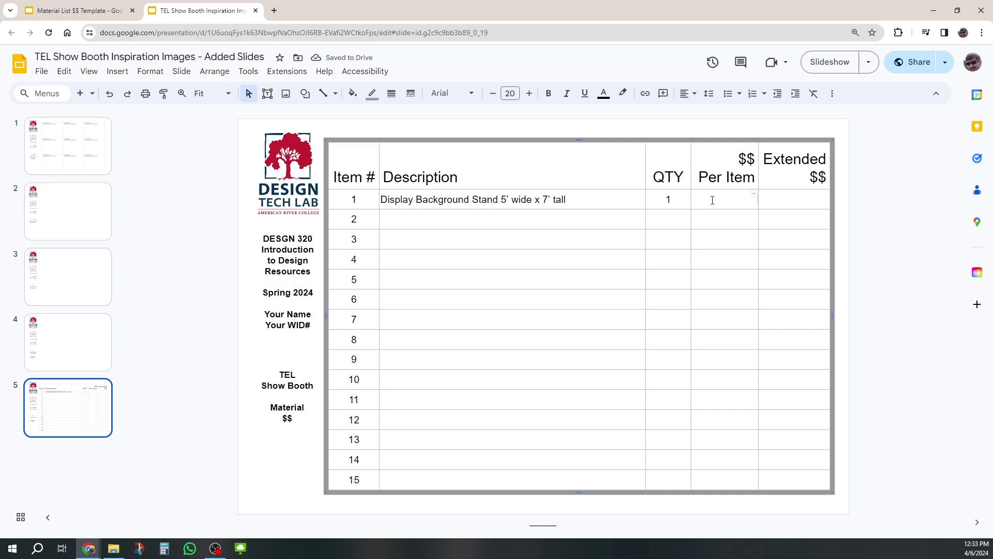
text($925)
click(884, 211)
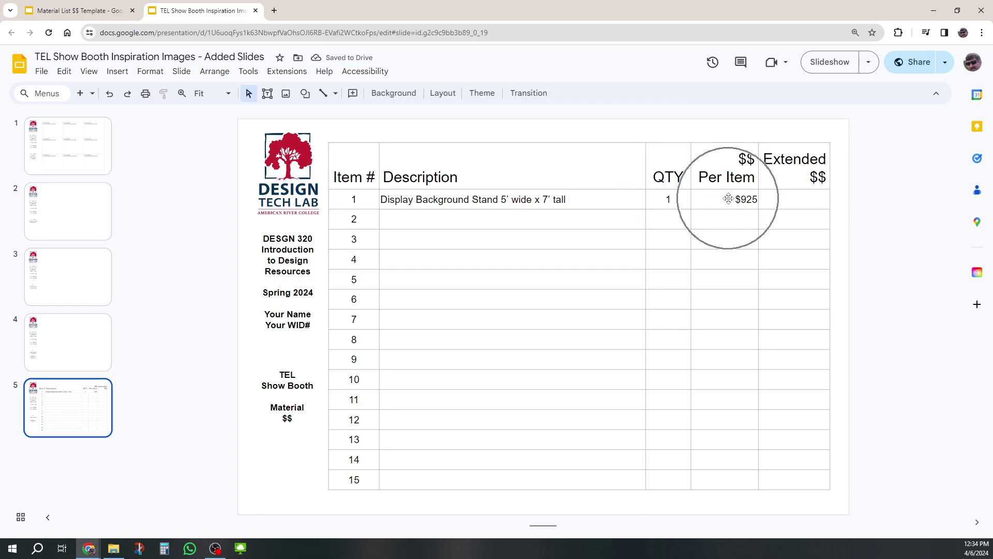
click(790, 201)
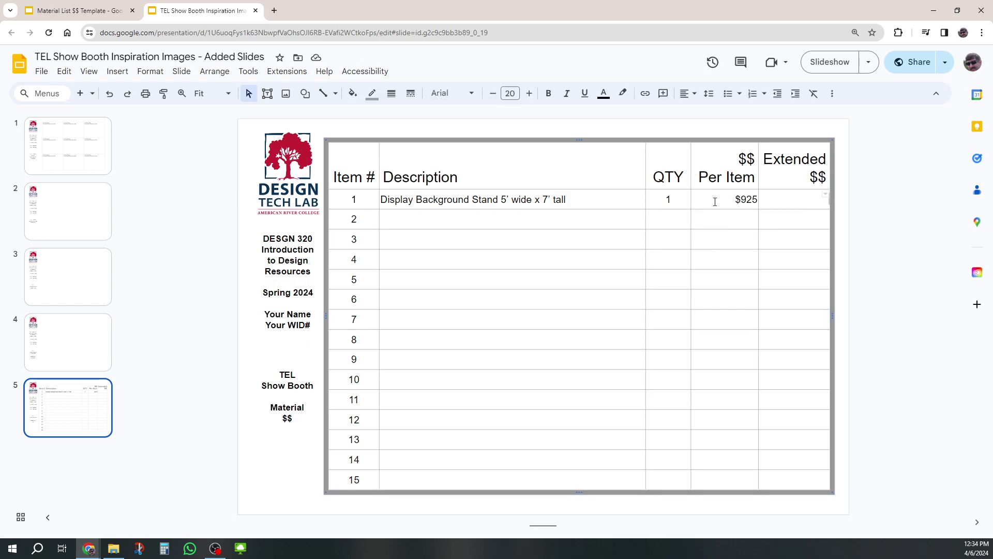
drag(715, 202, 754, 200)
click(792, 199)
text($925)
click(895, 233)
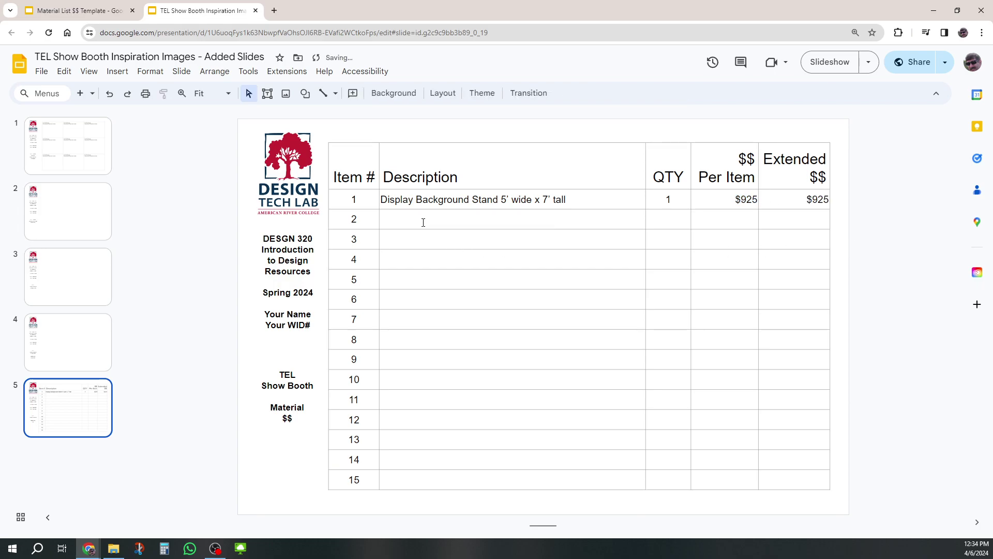
- Copy row 1's description into row 2 and change the 5' width to 3'
drag(381, 201, 595, 203)
key(ctrl+c)
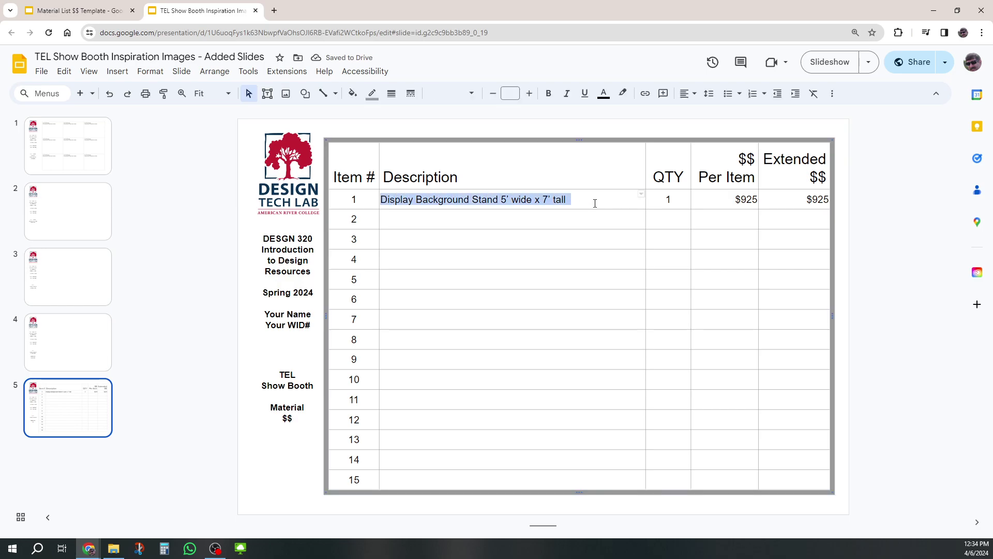
click(444, 222)
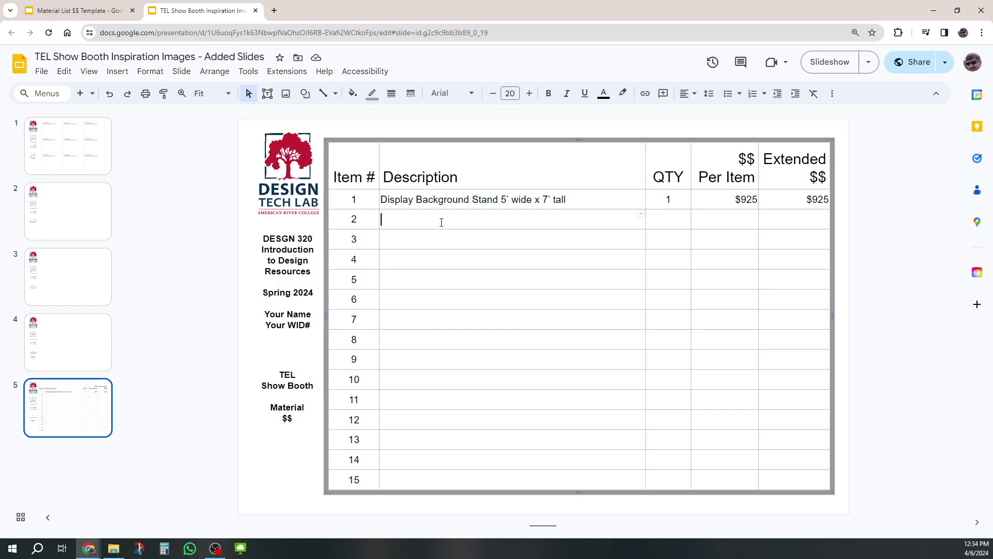
key(ctrl+v)
double_click(503, 216)
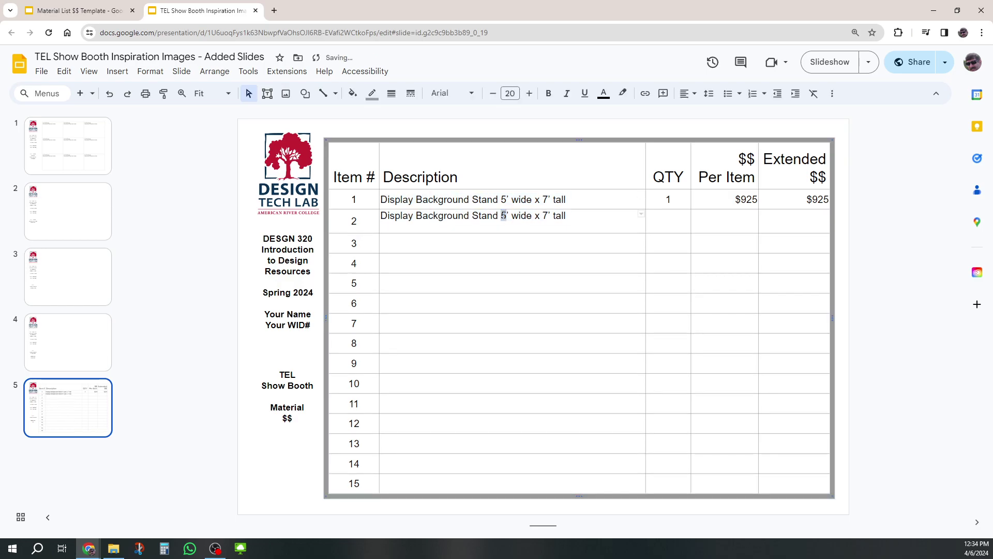
text(3)
- Enter quantity 2 and $520 per item in row 2, ending in its Extended $$ cell
click(669, 220)
text(2)
click(739, 223)
text($520)
click(670, 223)
click(805, 222)
click(806, 203)
click(807, 222)
- Calculate 2*520 in Calculator, then enter #1,040 in row 2's Extended cell
click(170, 548)
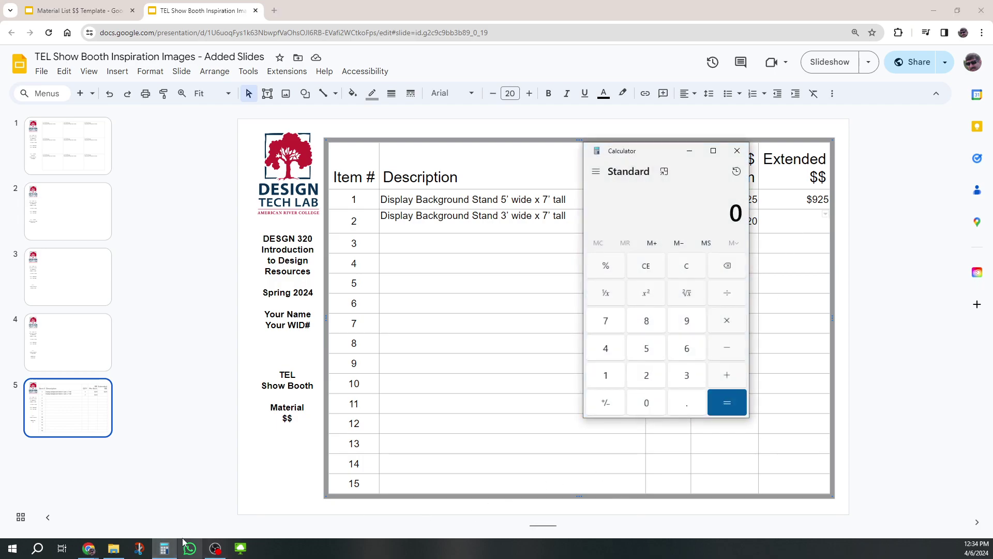
text(2)
text(*520)
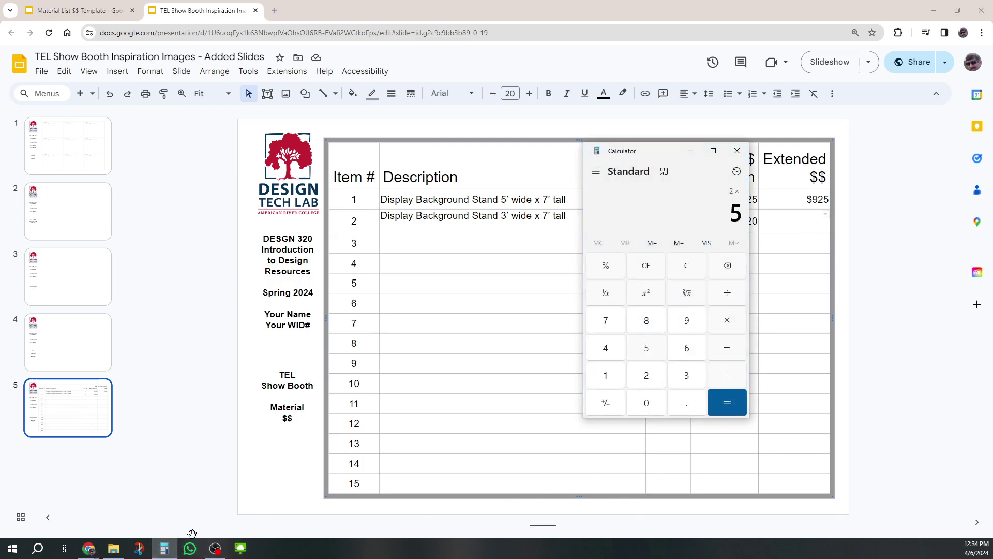
key(Return)
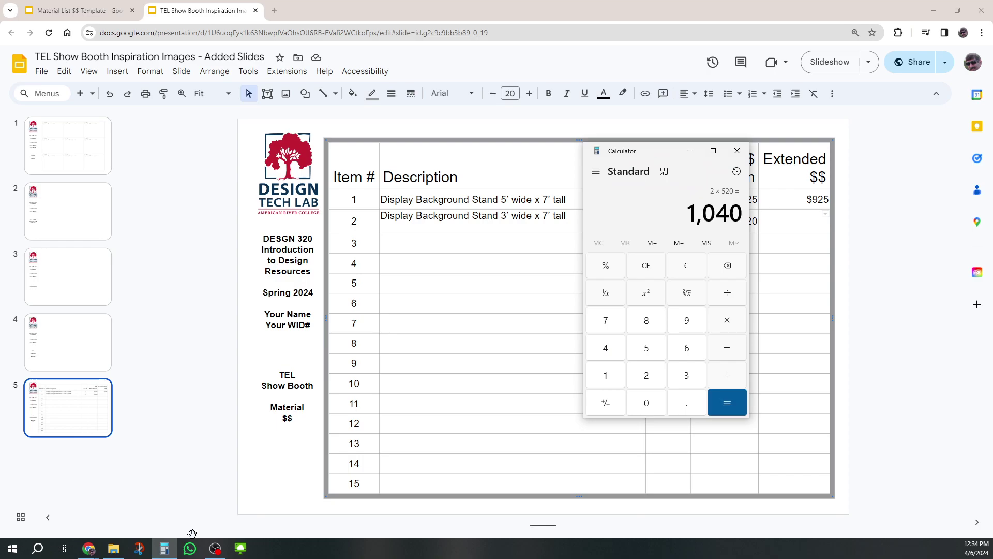
click(737, 150)
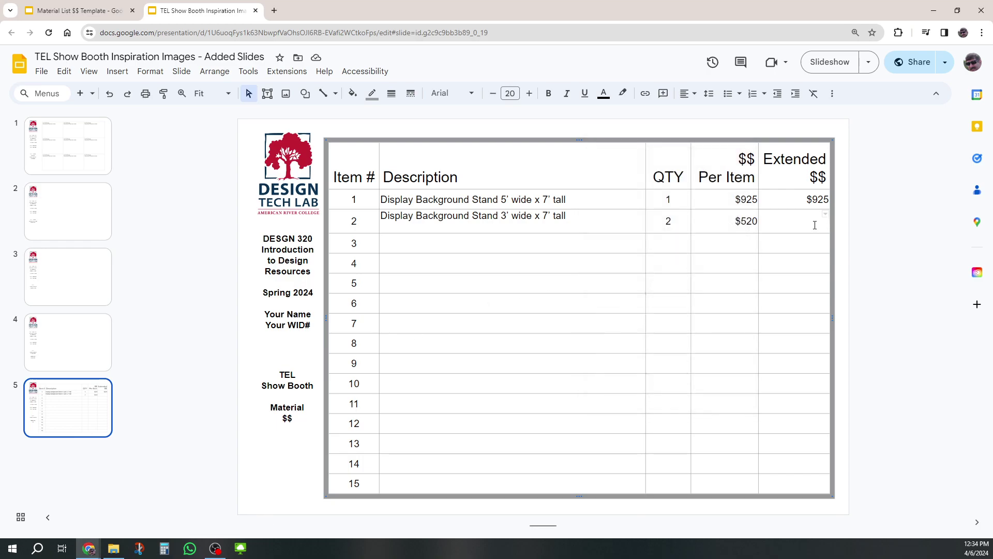
text(#1,040)
click(936, 263)
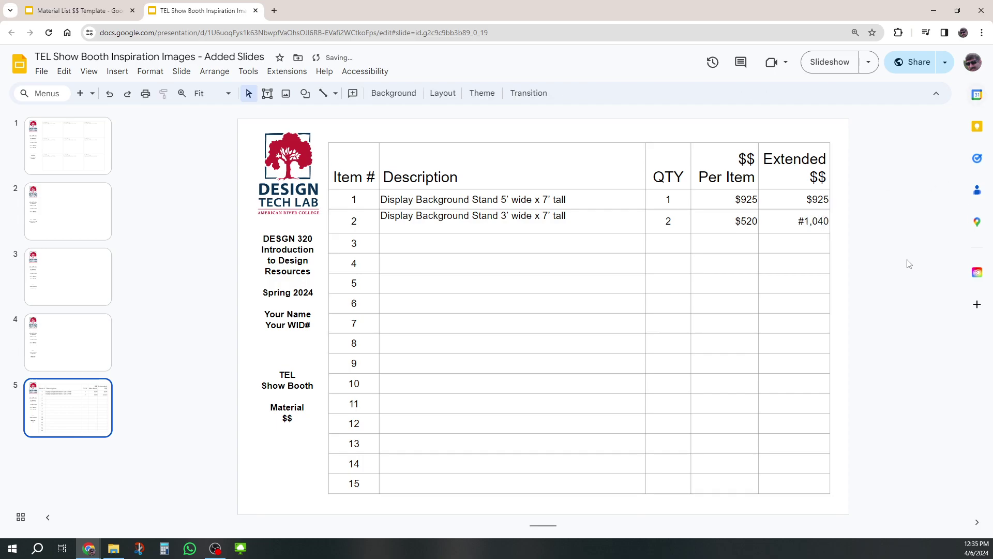
- Select and copy the green Total $ box in the Material List $$ Template
click(81, 10)
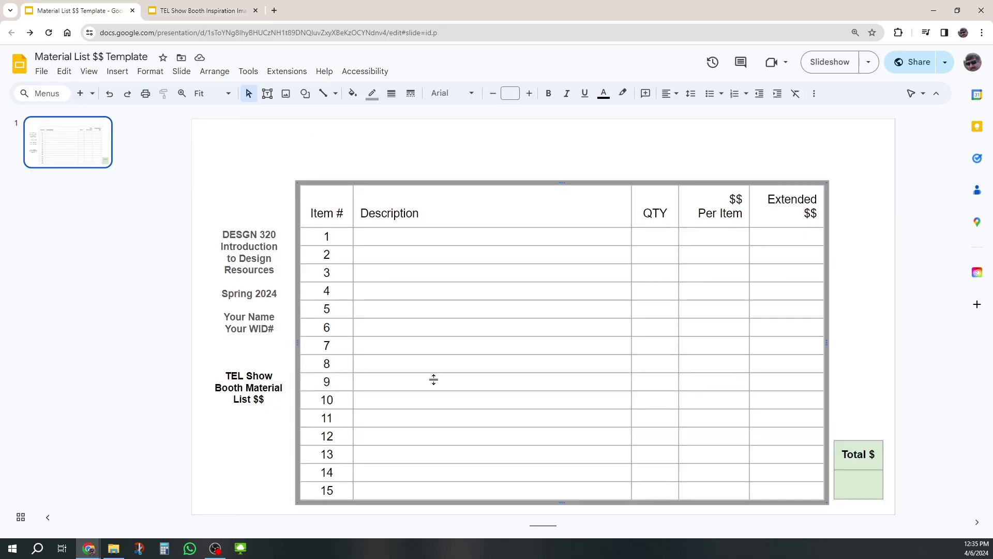
click(858, 440)
click(864, 441)
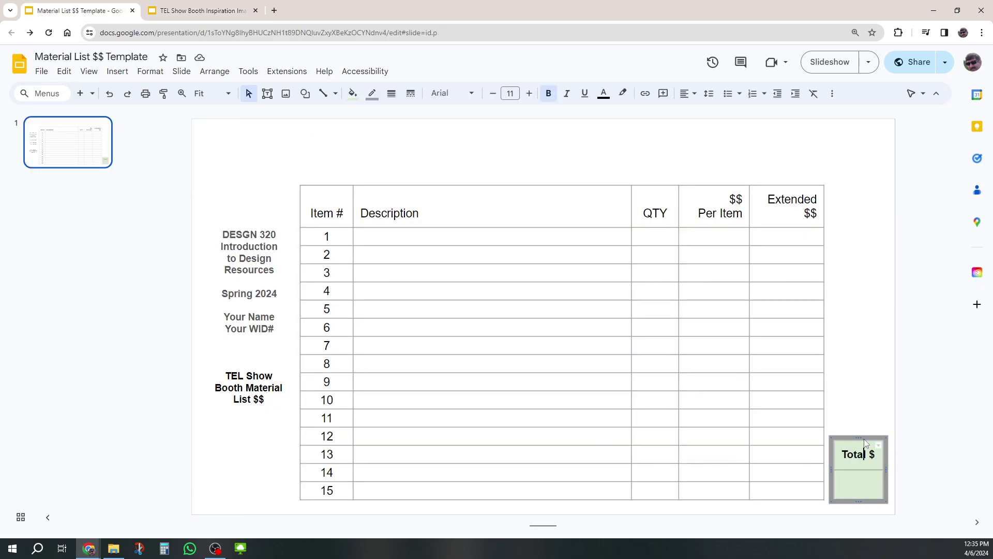
key(Escape)
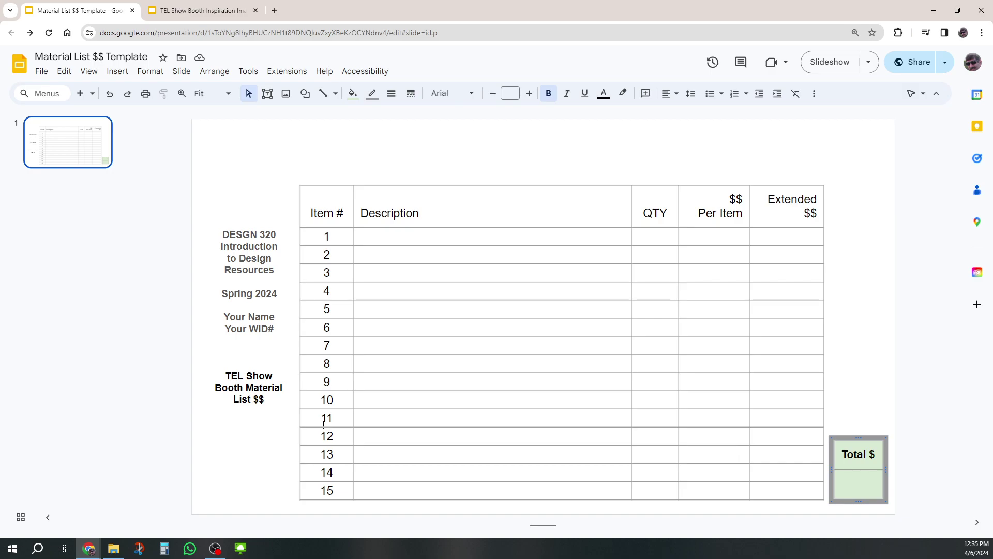
- Paste the Total $ box onto slide 5 and drag it to the lower left
click(201, 12)
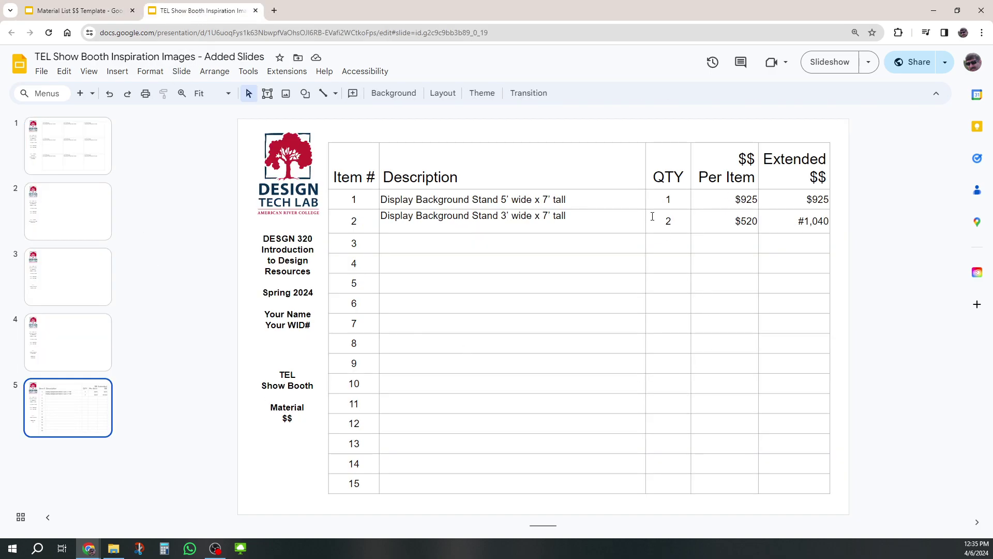
key(ctrl+v)
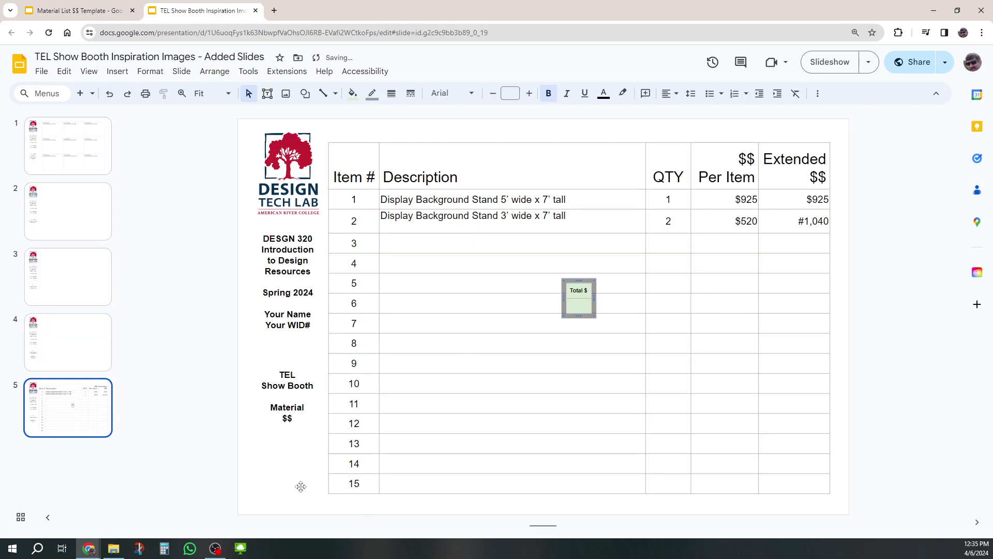
drag(589, 314, 316, 493)
click(212, 471)
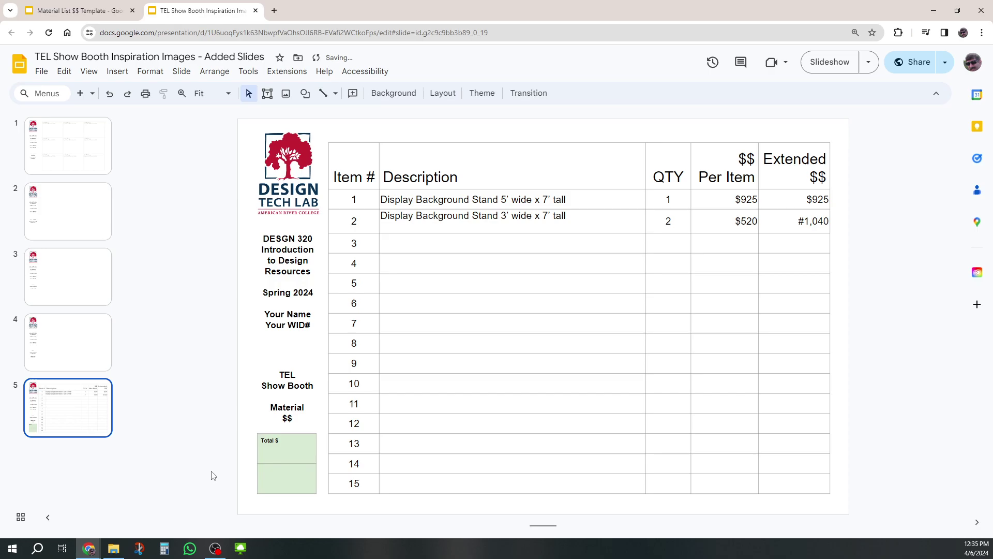
click(278, 439)
- Enlarge the Total $ label to font size 20 and centre it
drag(283, 439, 259, 444)
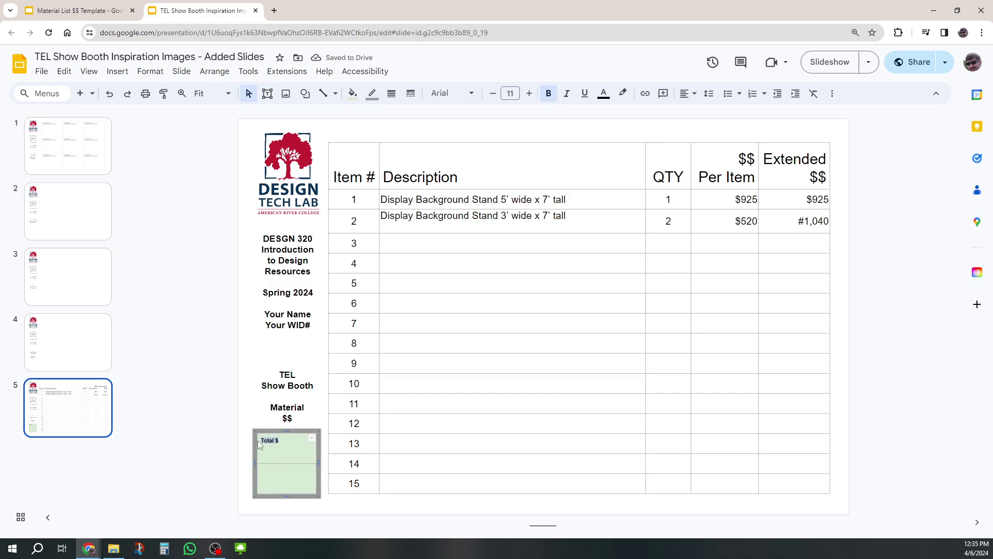
click(528, 93)
click(529, 94)
click(529, 94)
click(529, 93)
click(529, 94)
click(529, 94)
click(529, 94)
click(529, 93)
click(529, 94)
click(687, 94)
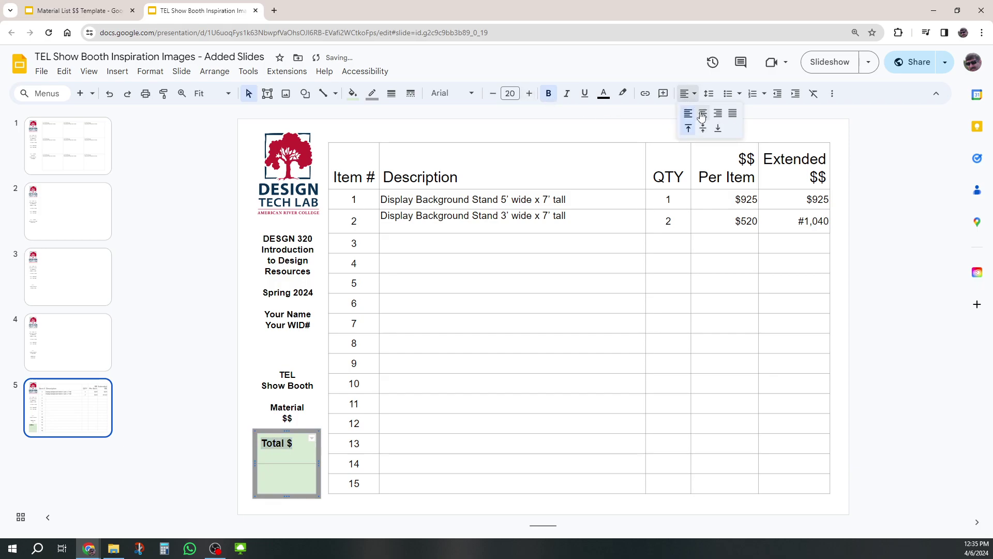
click(702, 112)
- Give the empty total cell centred, 24-point text
click(296, 481)
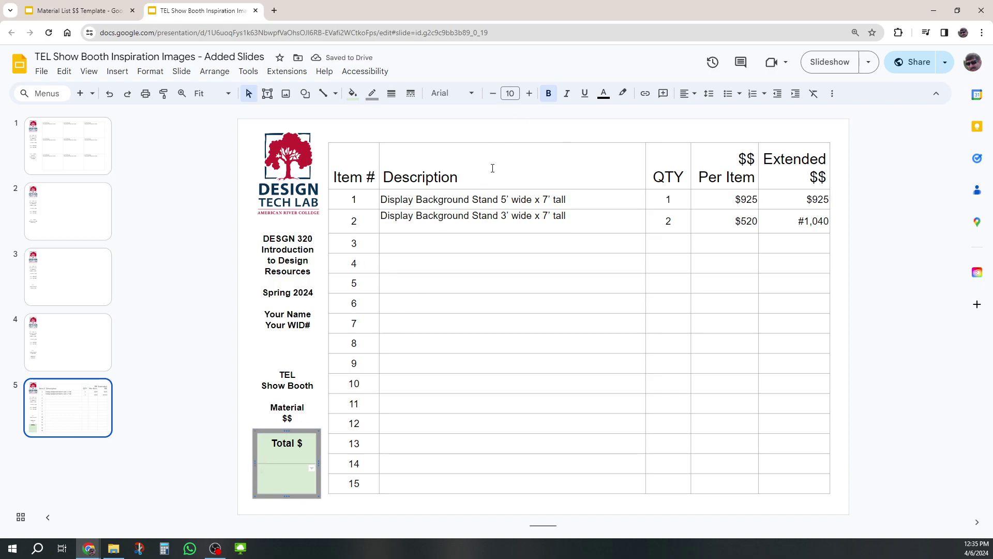
click(510, 93)
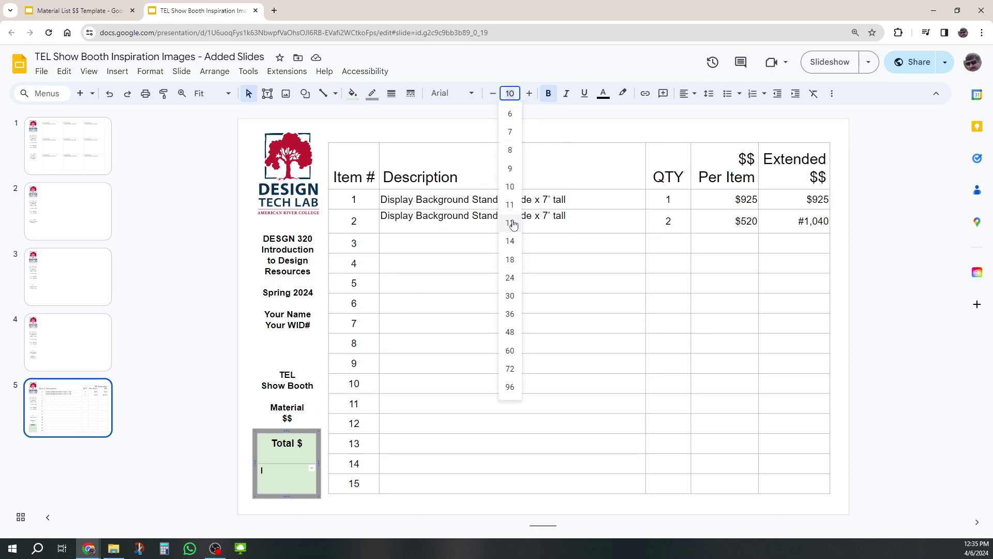
click(510, 277)
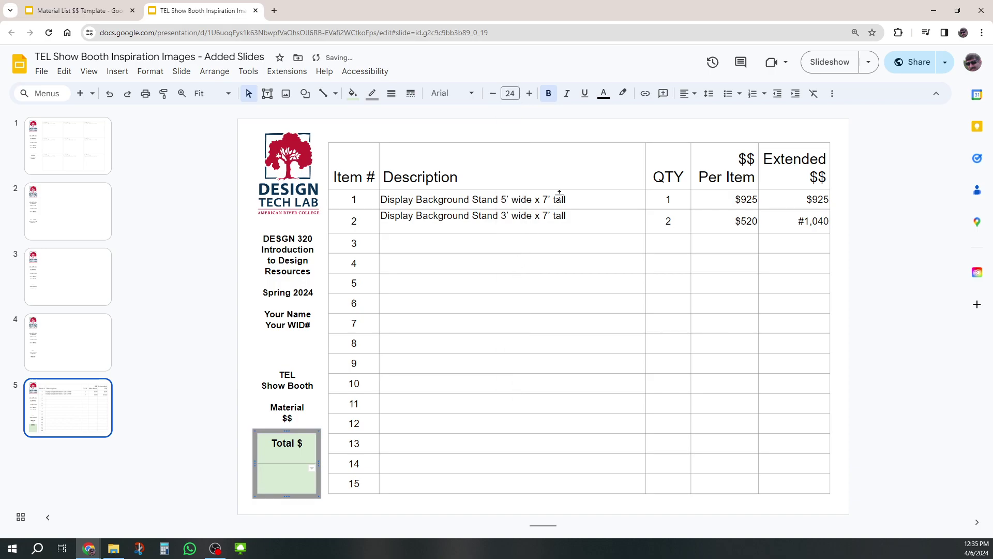
click(687, 94)
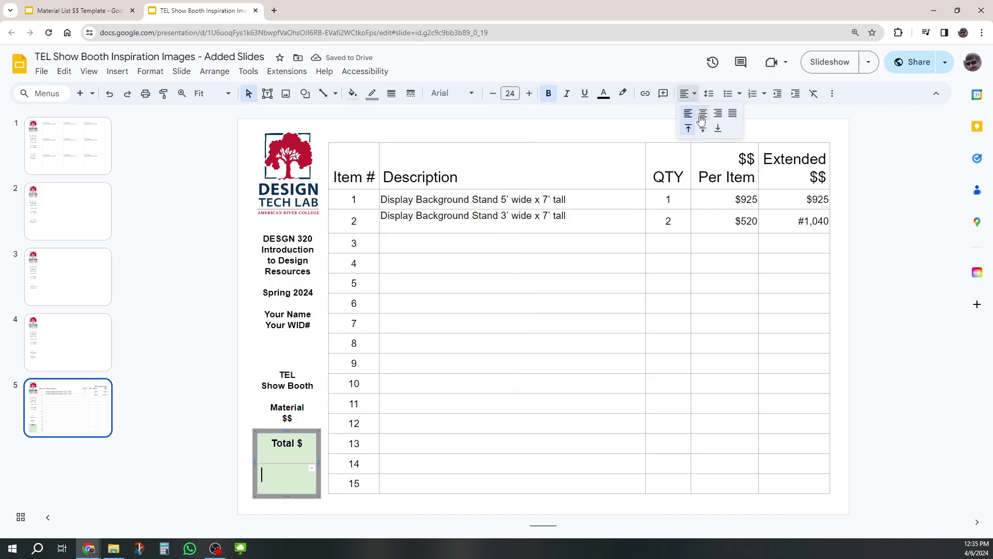
click(702, 117)
click(190, 357)
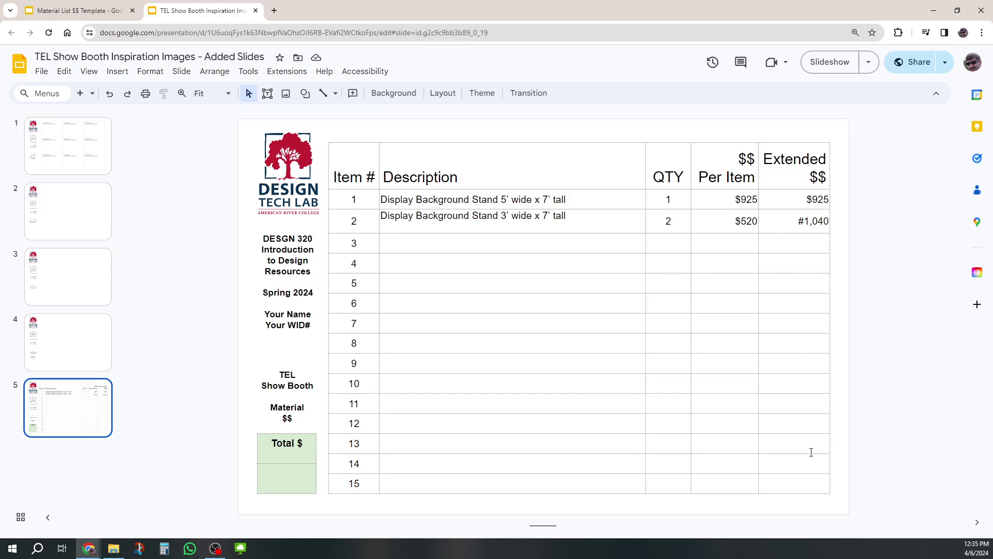
click(289, 479)
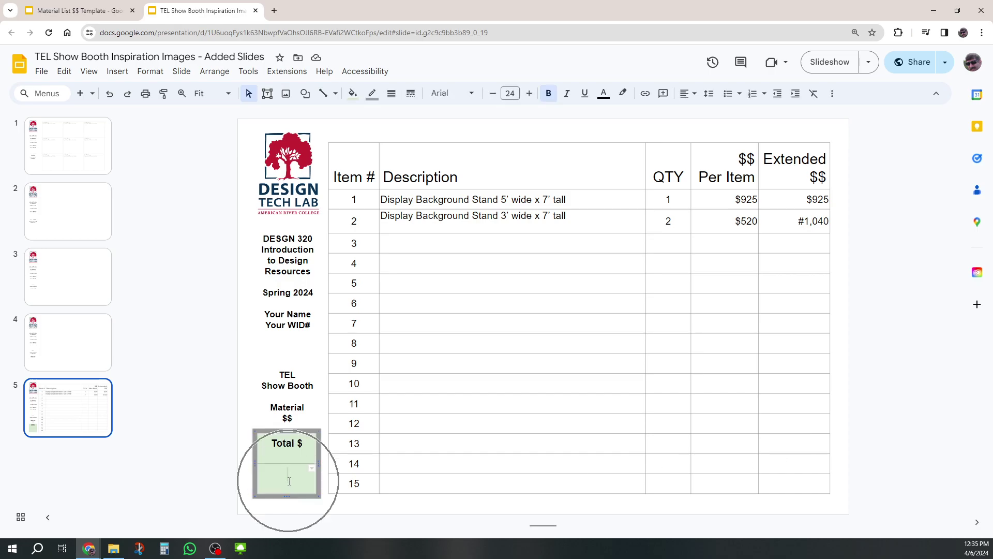
click(913, 421)
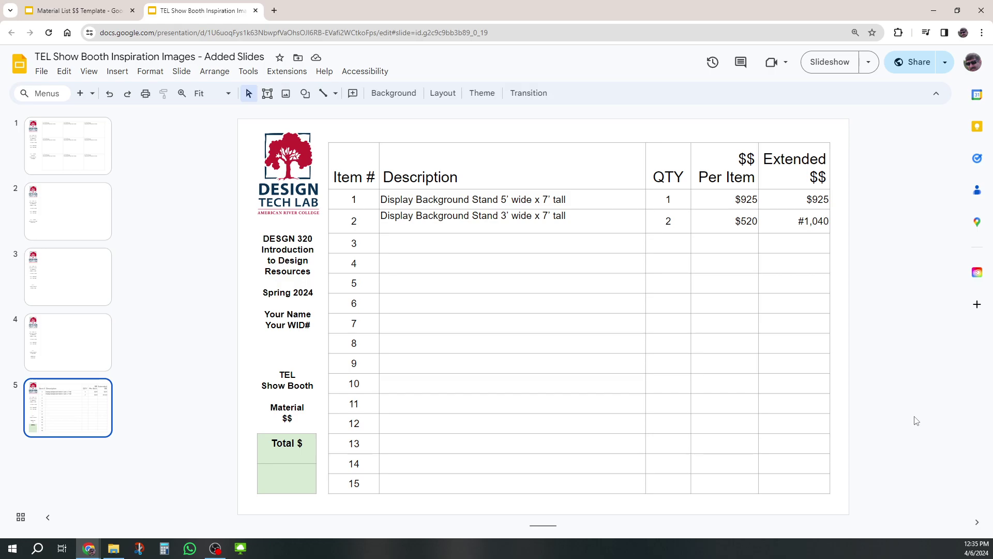
- Change row 2's extended cost from #1,040 to $1,040
click(806, 220)
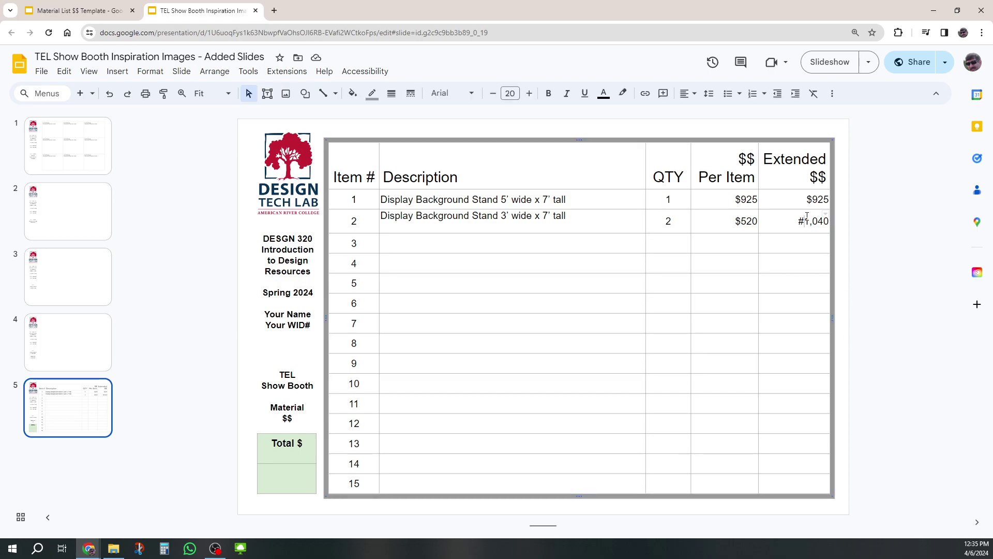
key(BackSpace)
text($)
click(888, 284)
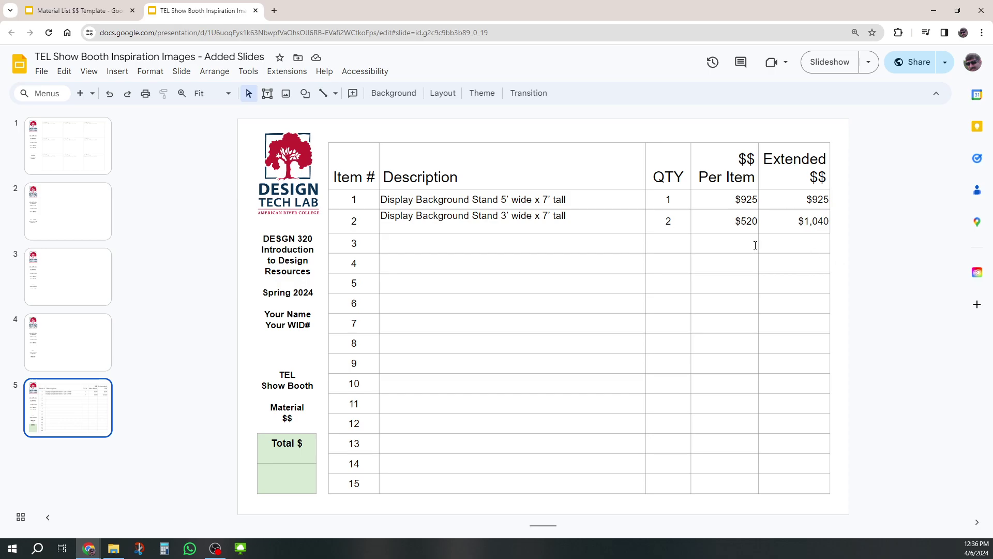
- Vertically centre the table's item rows and remove row 2's extra blank description line
drag(356, 199, 822, 486)
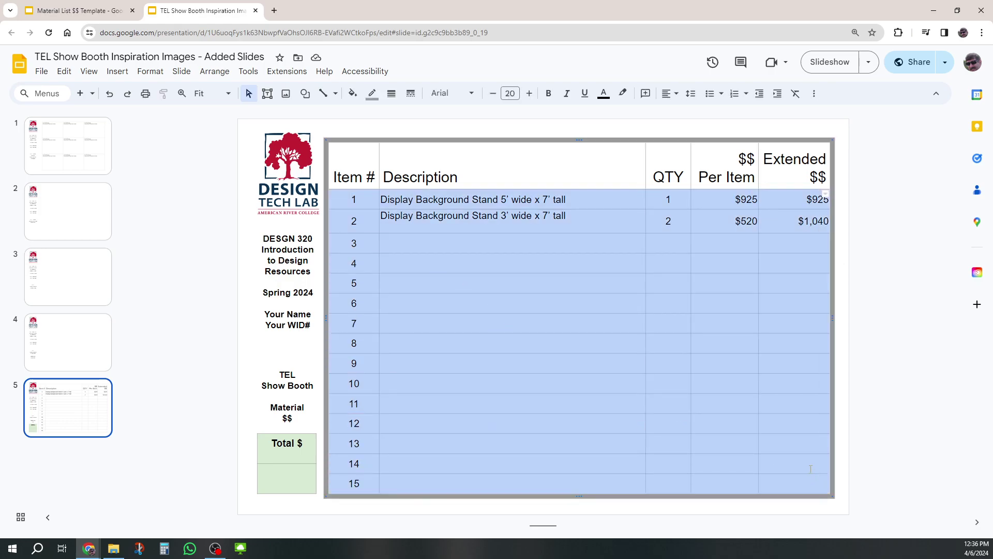
click(668, 94)
click(684, 129)
click(475, 226)
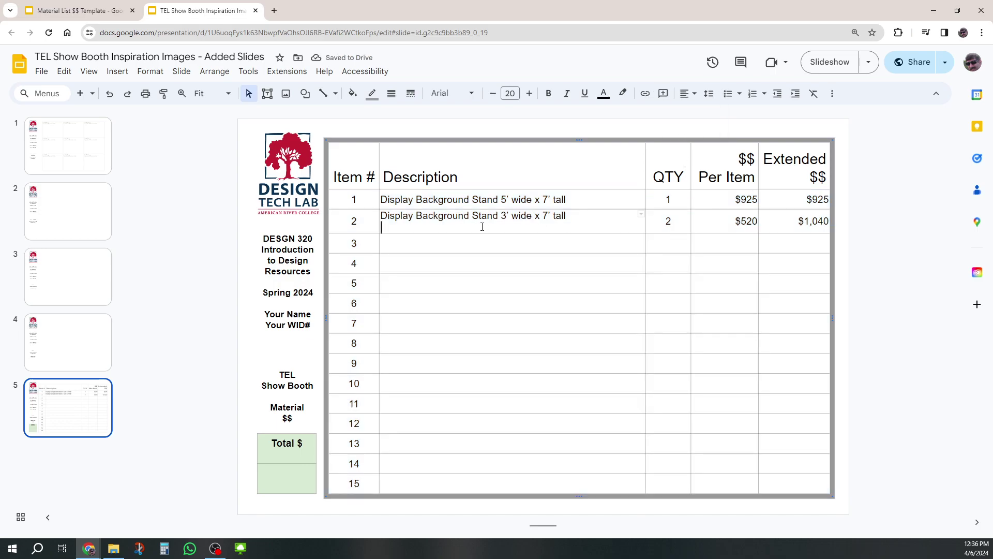
key(BackSpace)
click(904, 303)
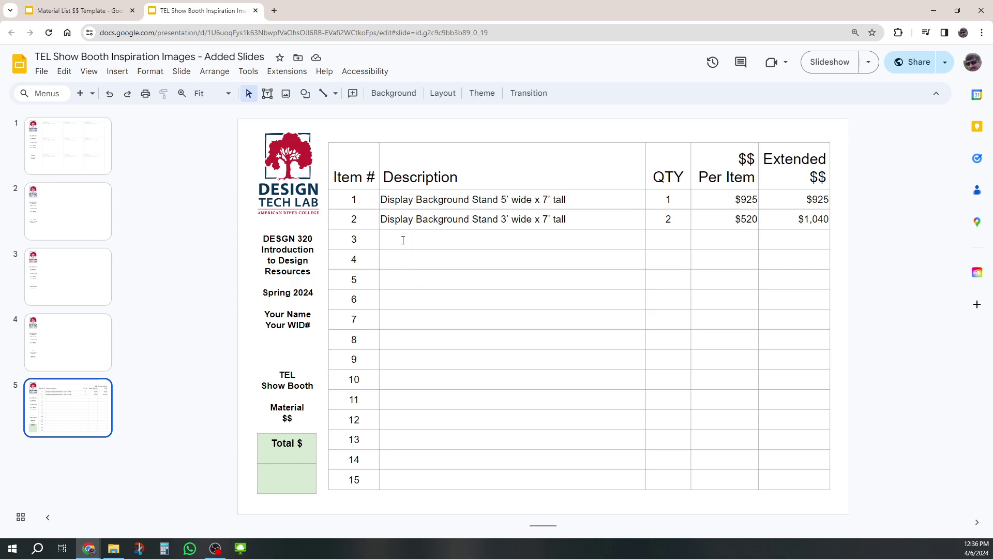
- Enter Power, Lighting and Computer in the Description column of rows 11, 12 and 13, leaving row 14 empty
click(394, 402)
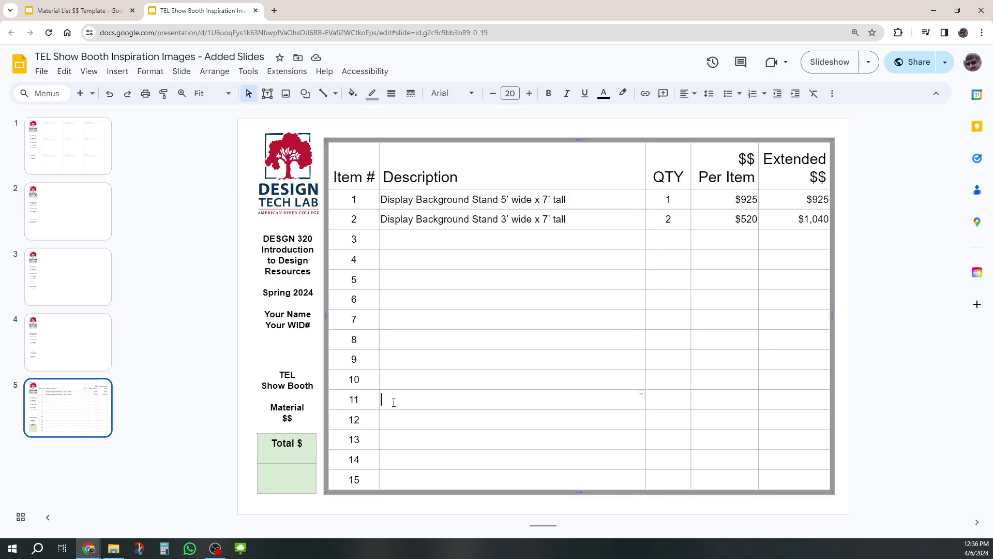
text(Power)
click(392, 420)
text(Lighting)
click(395, 439)
text(Computer)
click(395, 461)
click(911, 445)
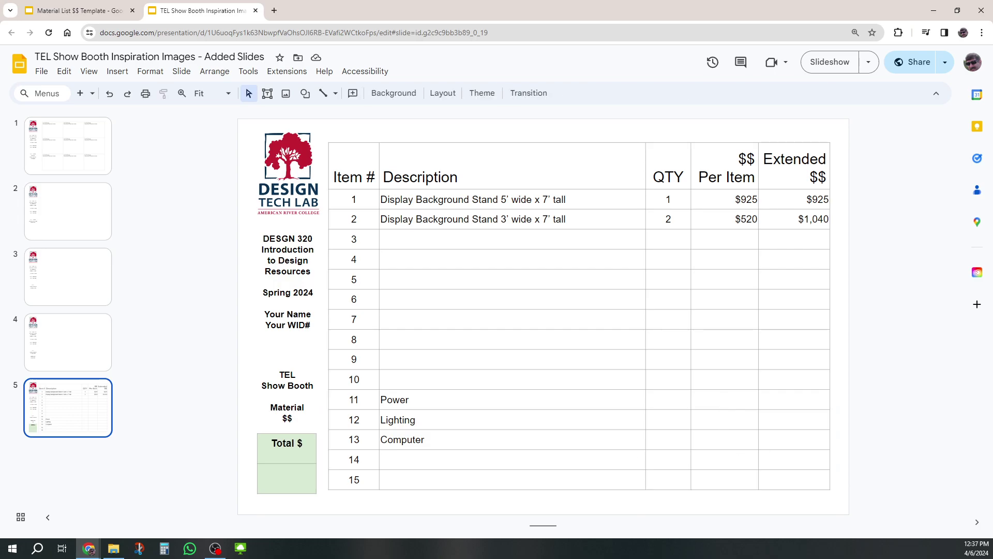